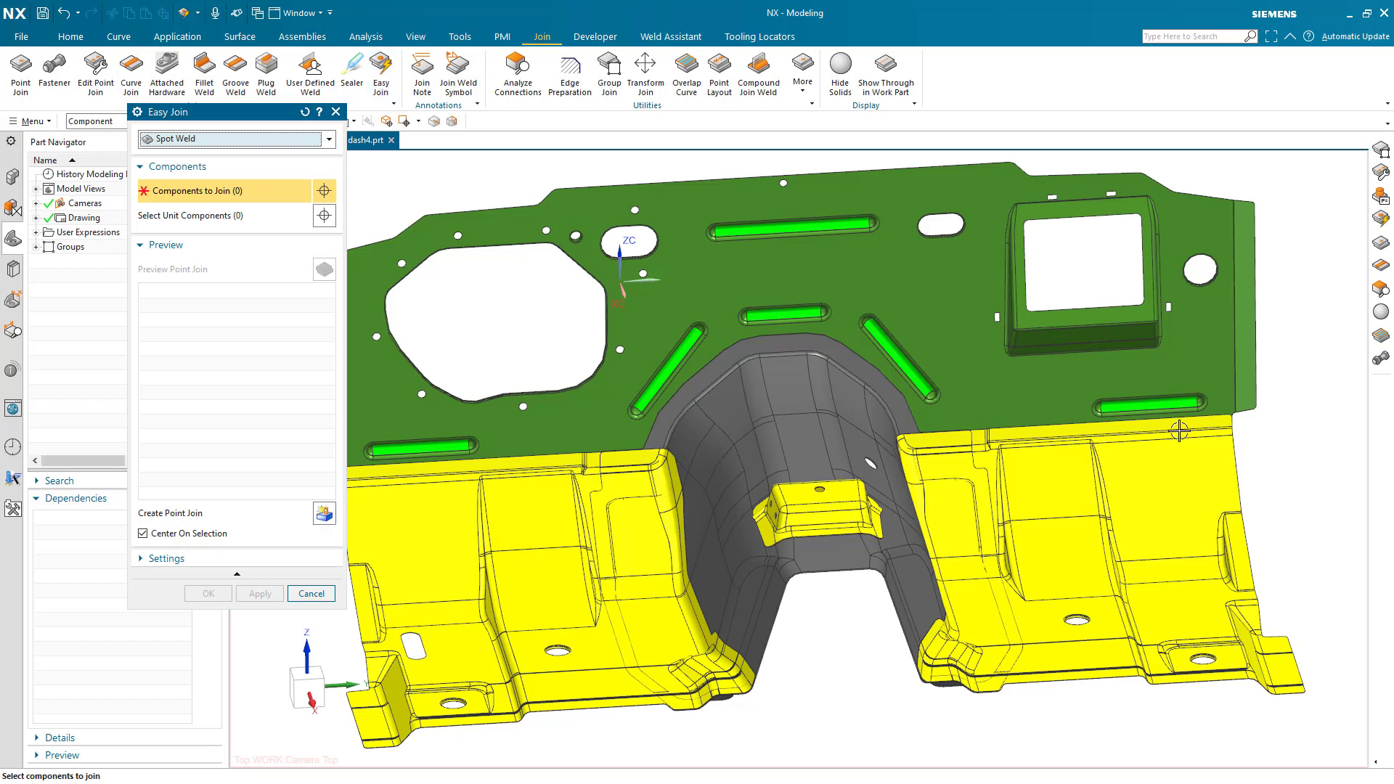
Create spot welds with Easy Join between the small yellow bracket and the grey tunnel, keeping the default overlap and spacing settings
left_click(835, 522)
left_click(816, 557)
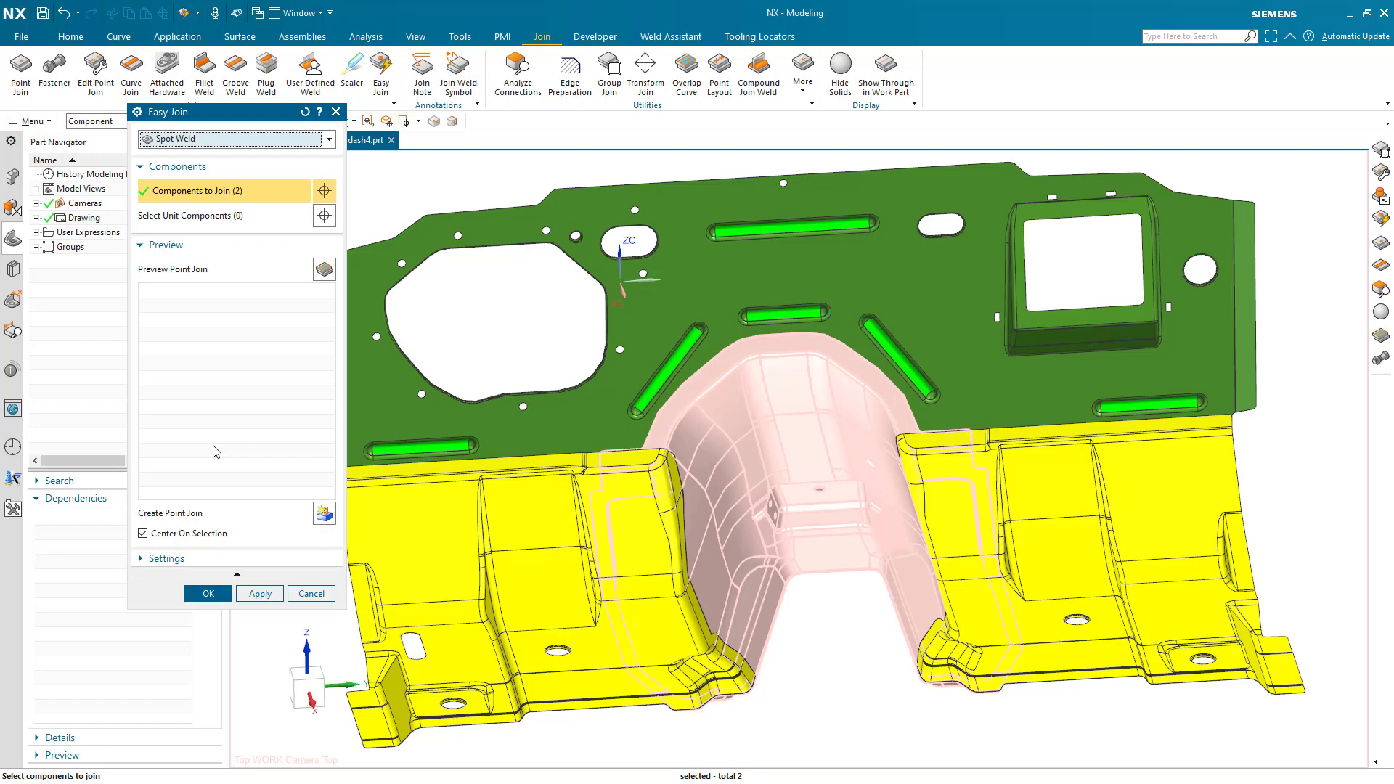
left_click(140, 559)
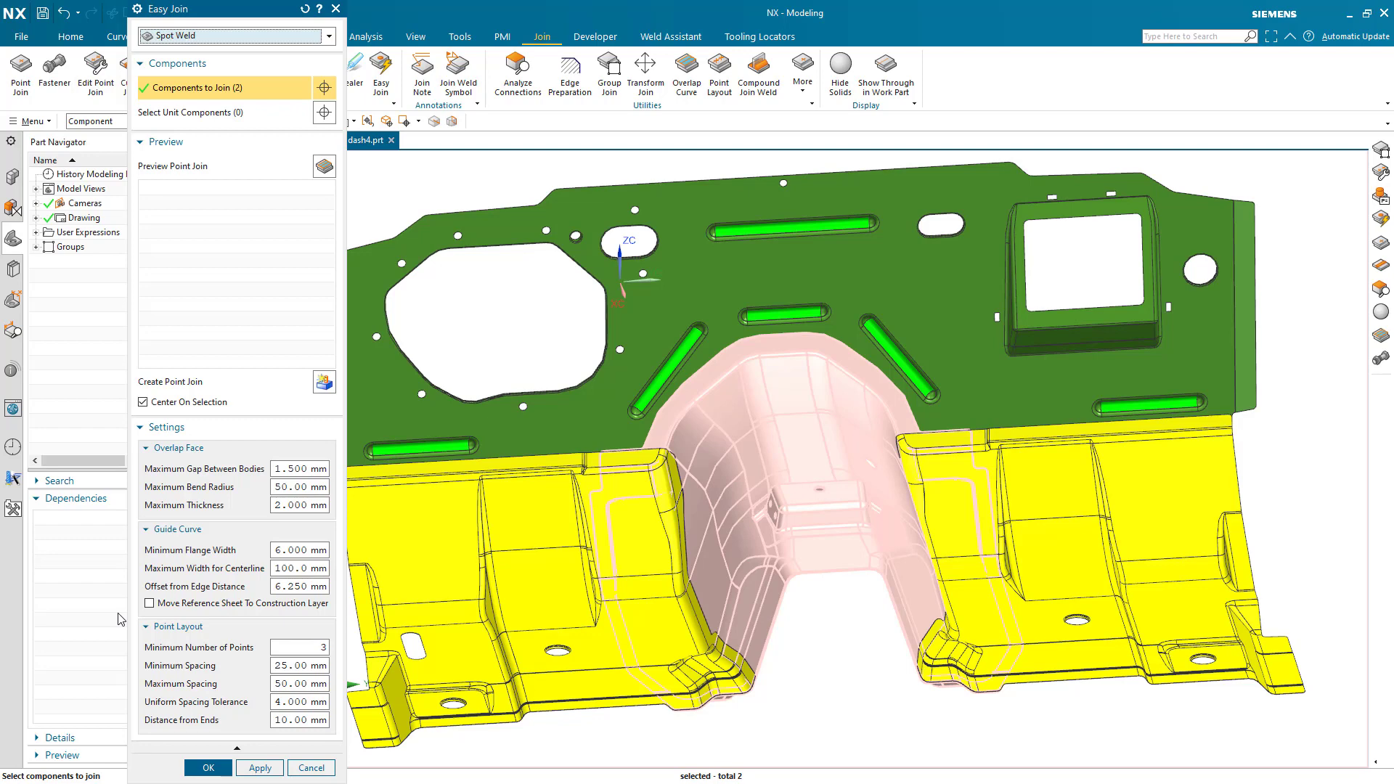
left_click(141, 432)
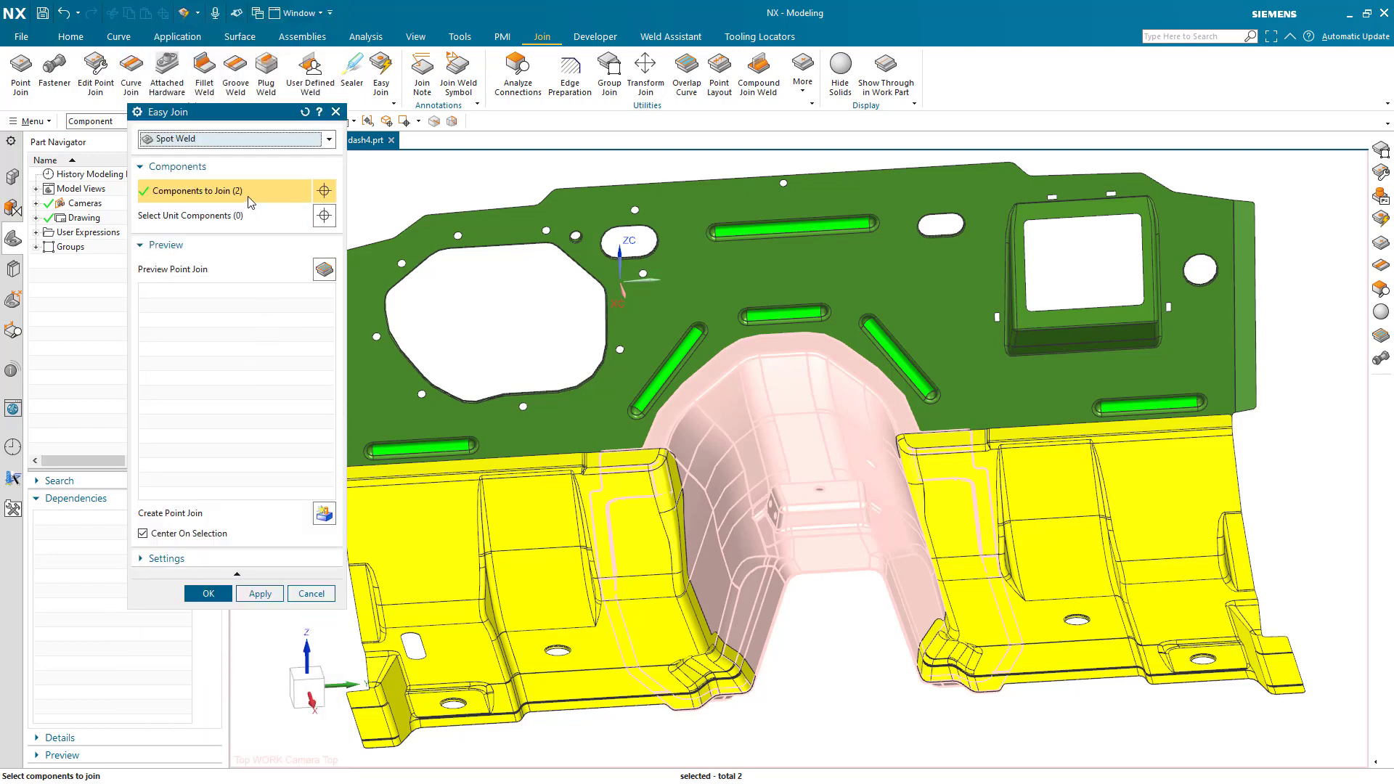
left_click(324, 270)
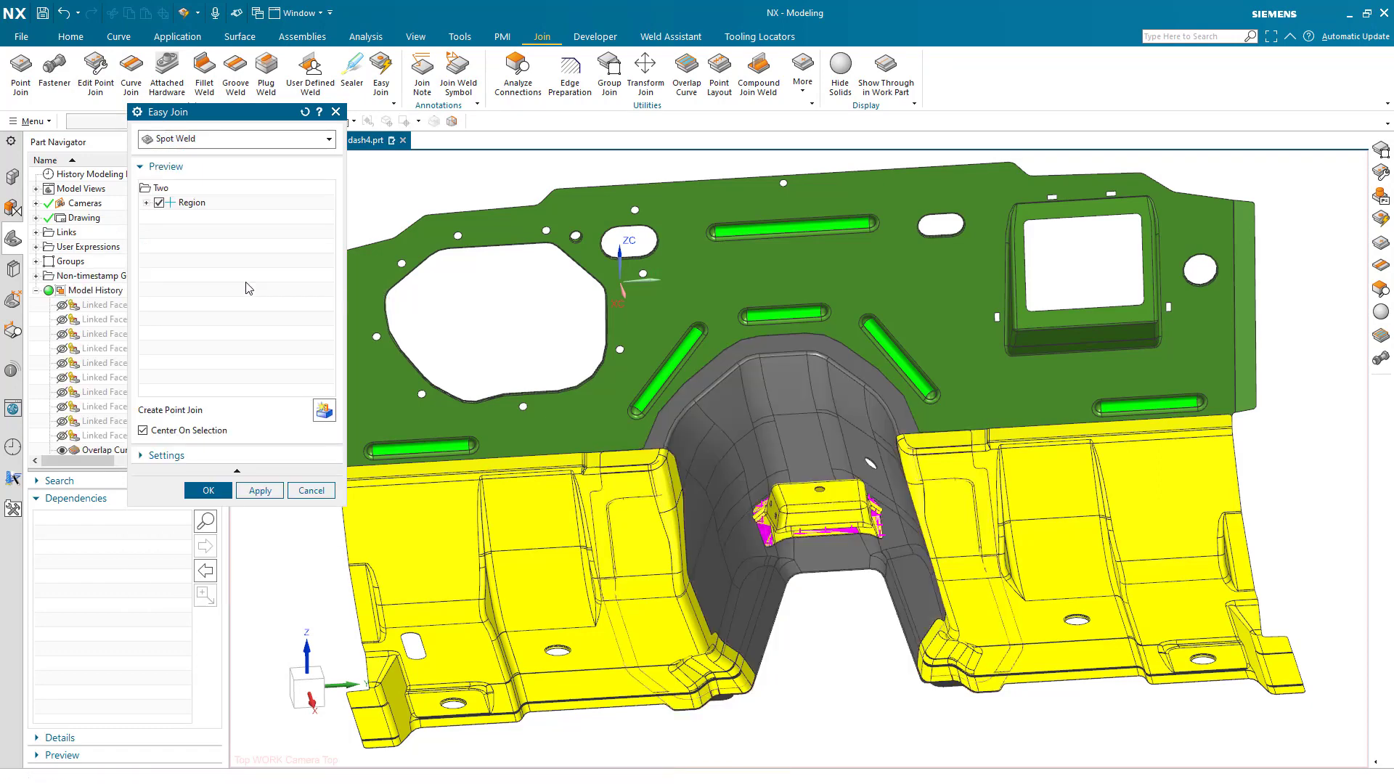
left_click(208, 491)
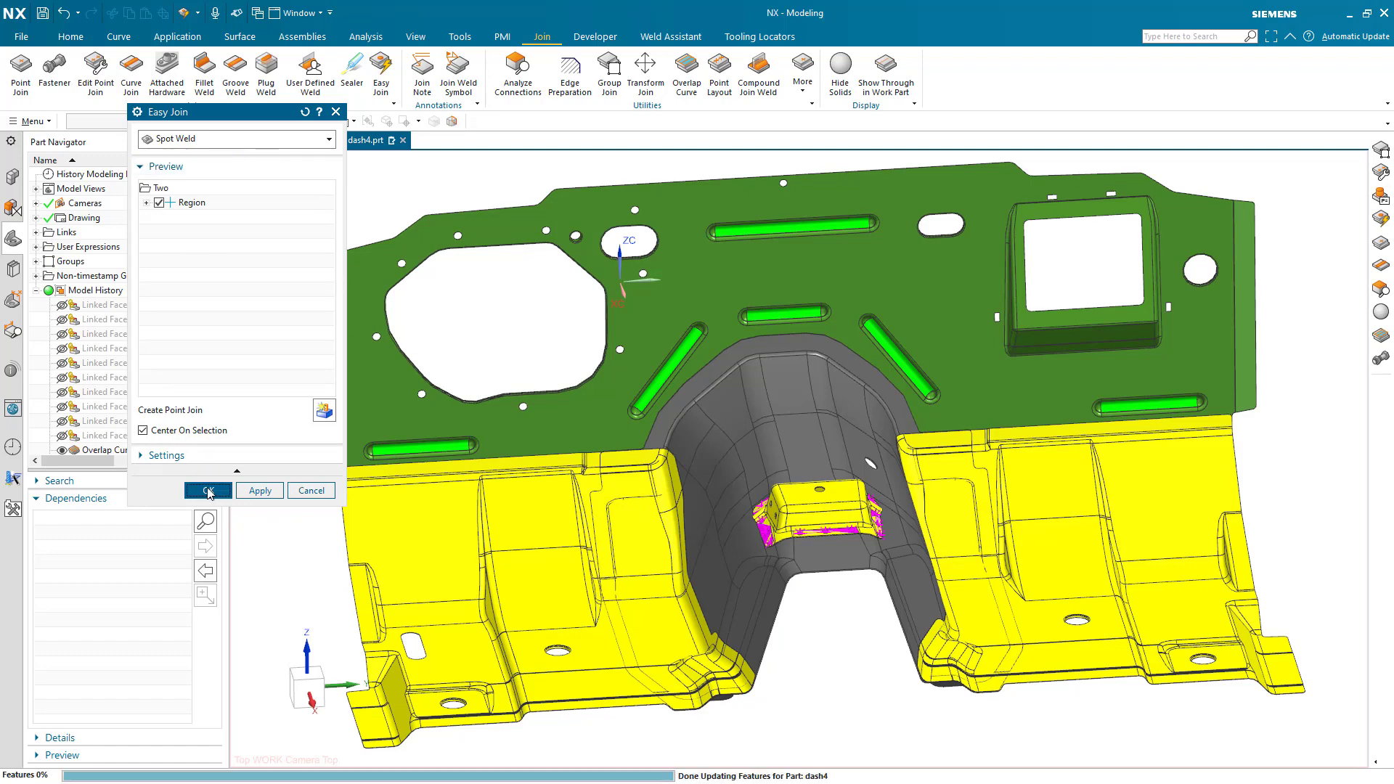
scroll(830, 602, "up", 8)
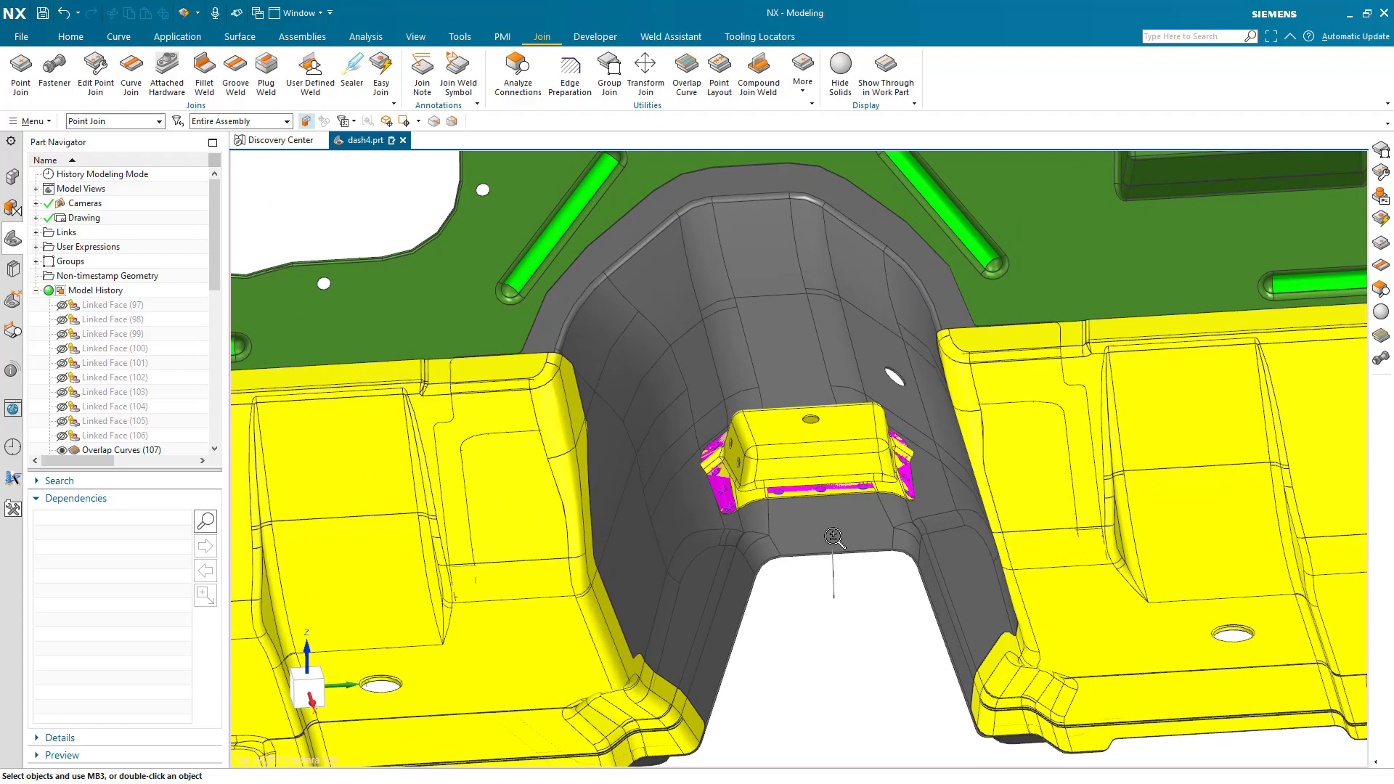
scroll(823, 494, "up", 1)
middle_click_drag(817, 502, 846, 597)
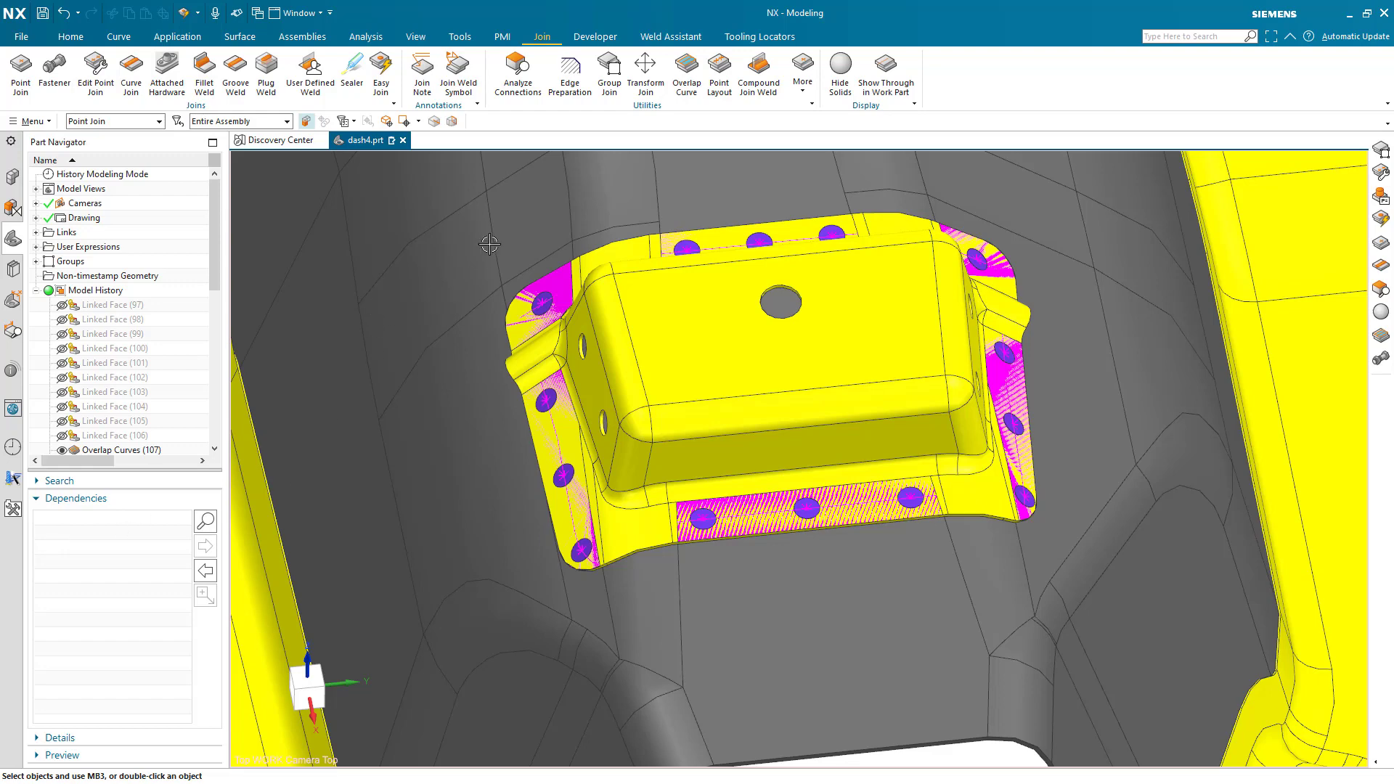
Preview Easy Join spot welds between both yellow floor panels, the grey tunnel and the green dash panel
left_click(381, 73)
scroll(564, 455, "down", 8)
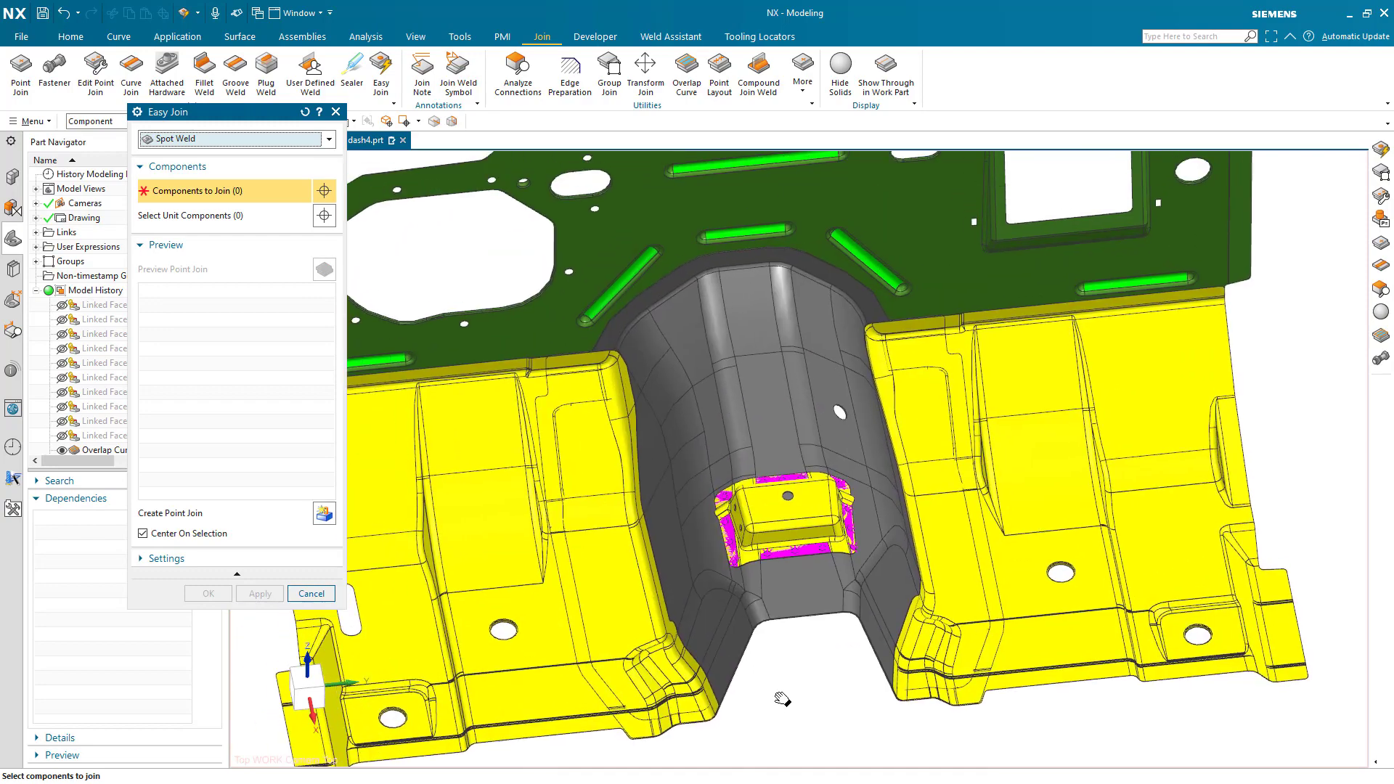
scroll(721, 503, "down", 5)
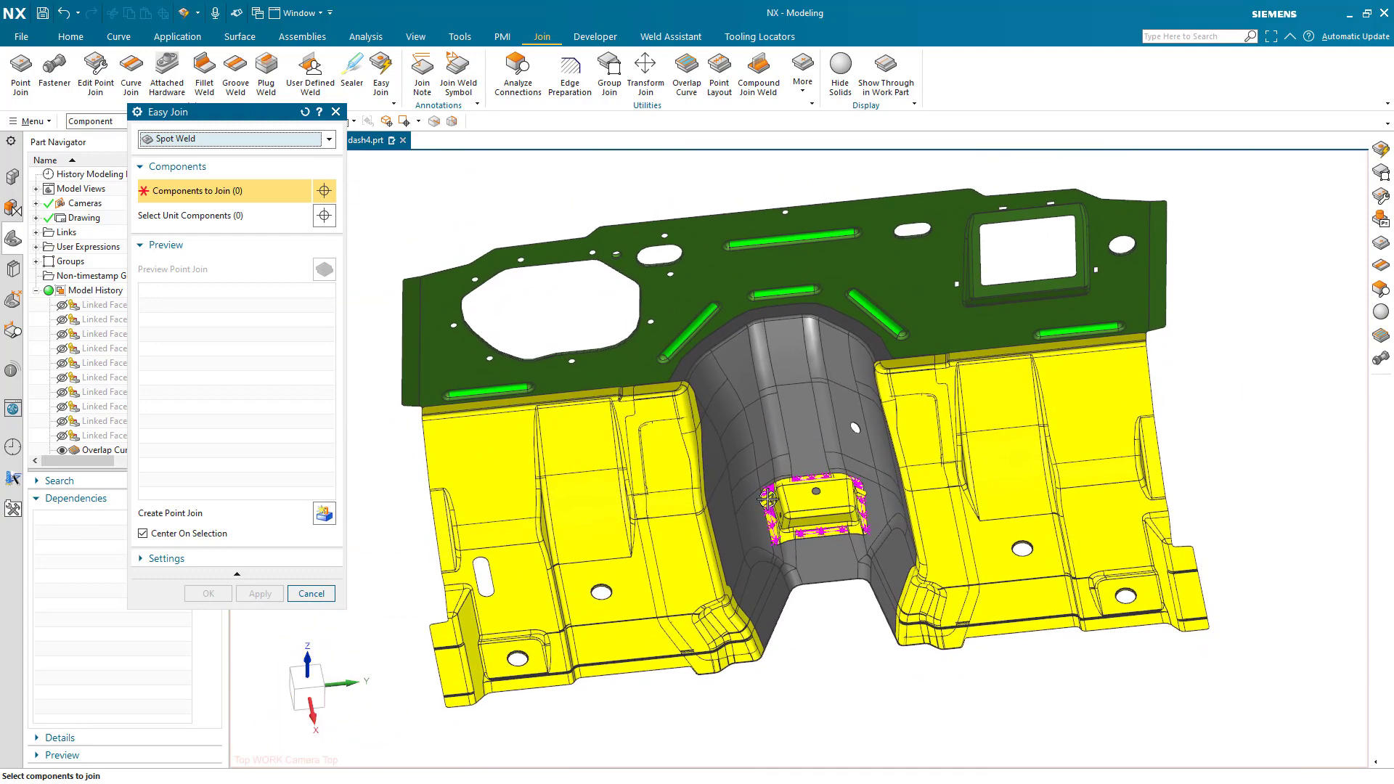
left_click(440, 443)
left_click(791, 407)
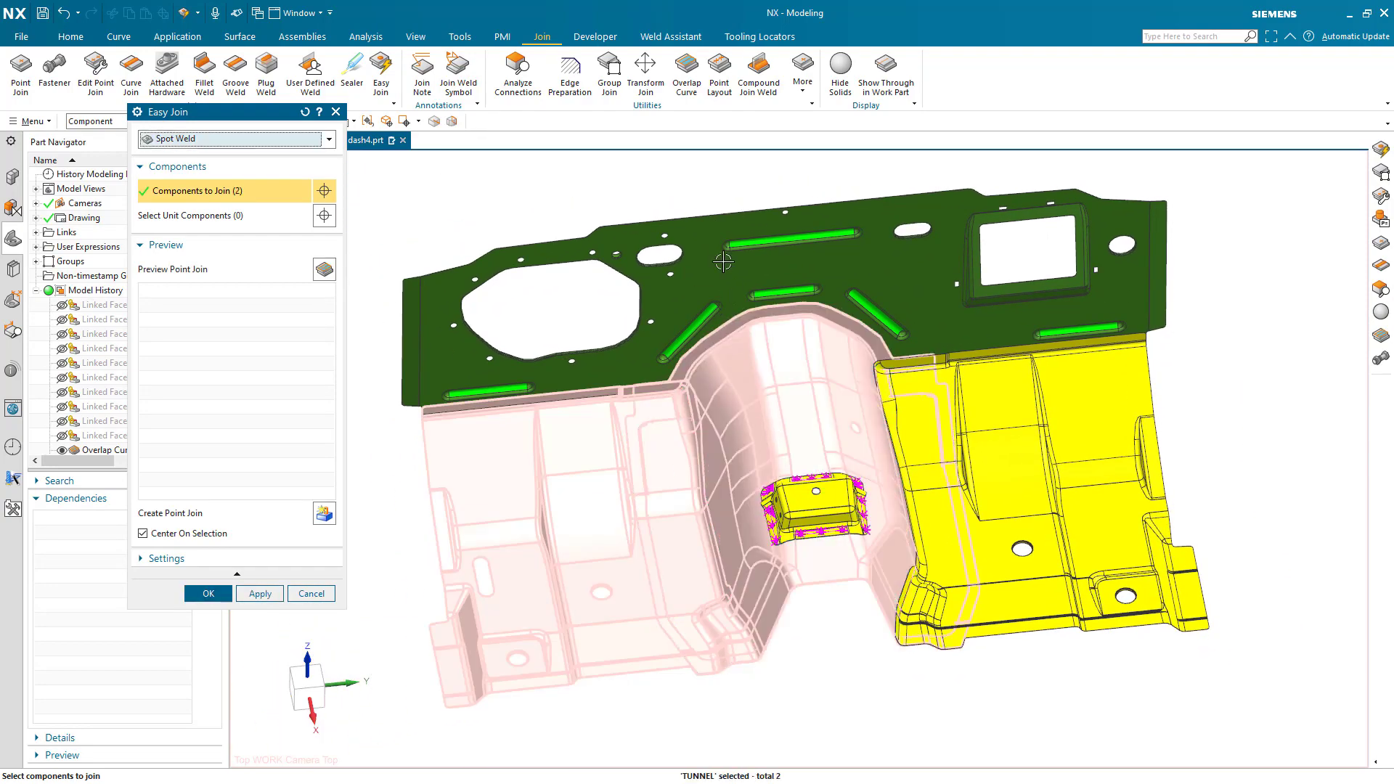
left_click(724, 262)
left_click(1053, 461)
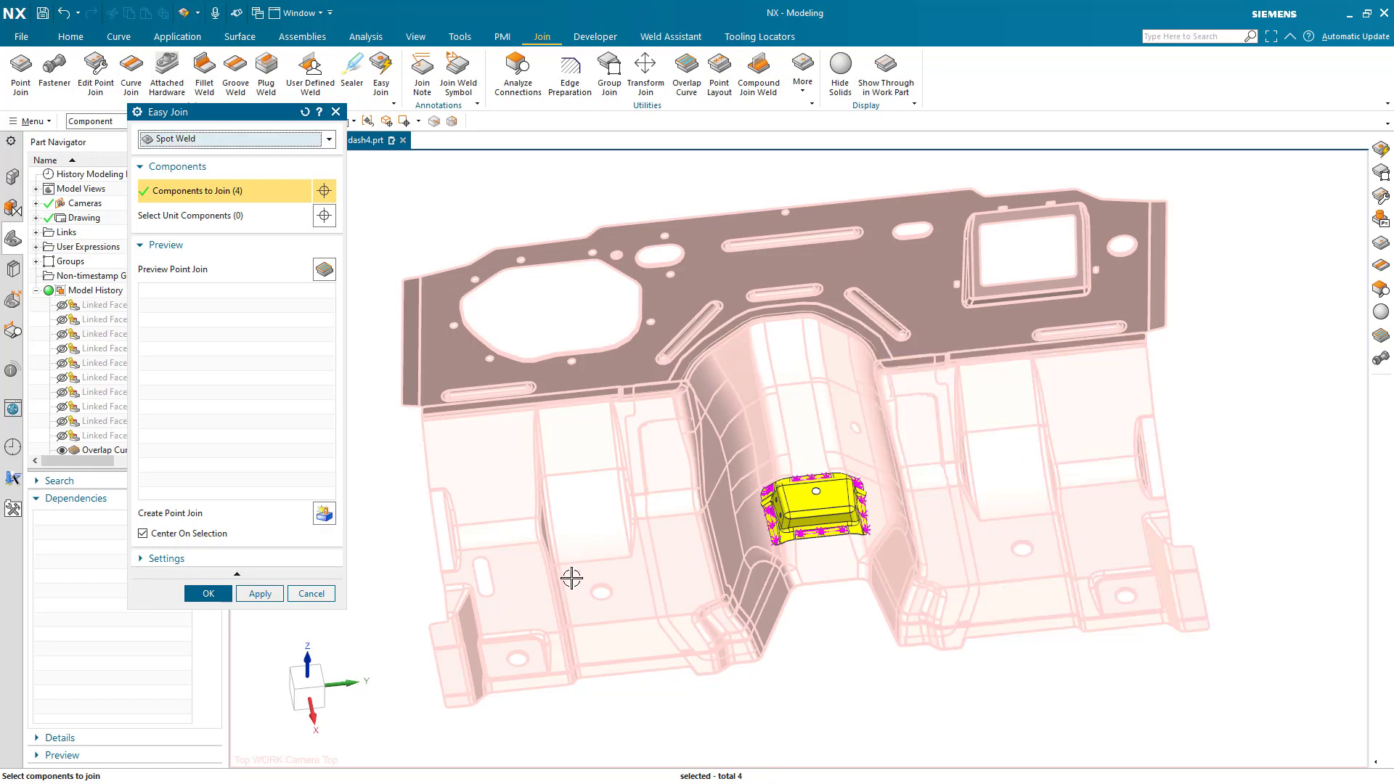
left_click(324, 271)
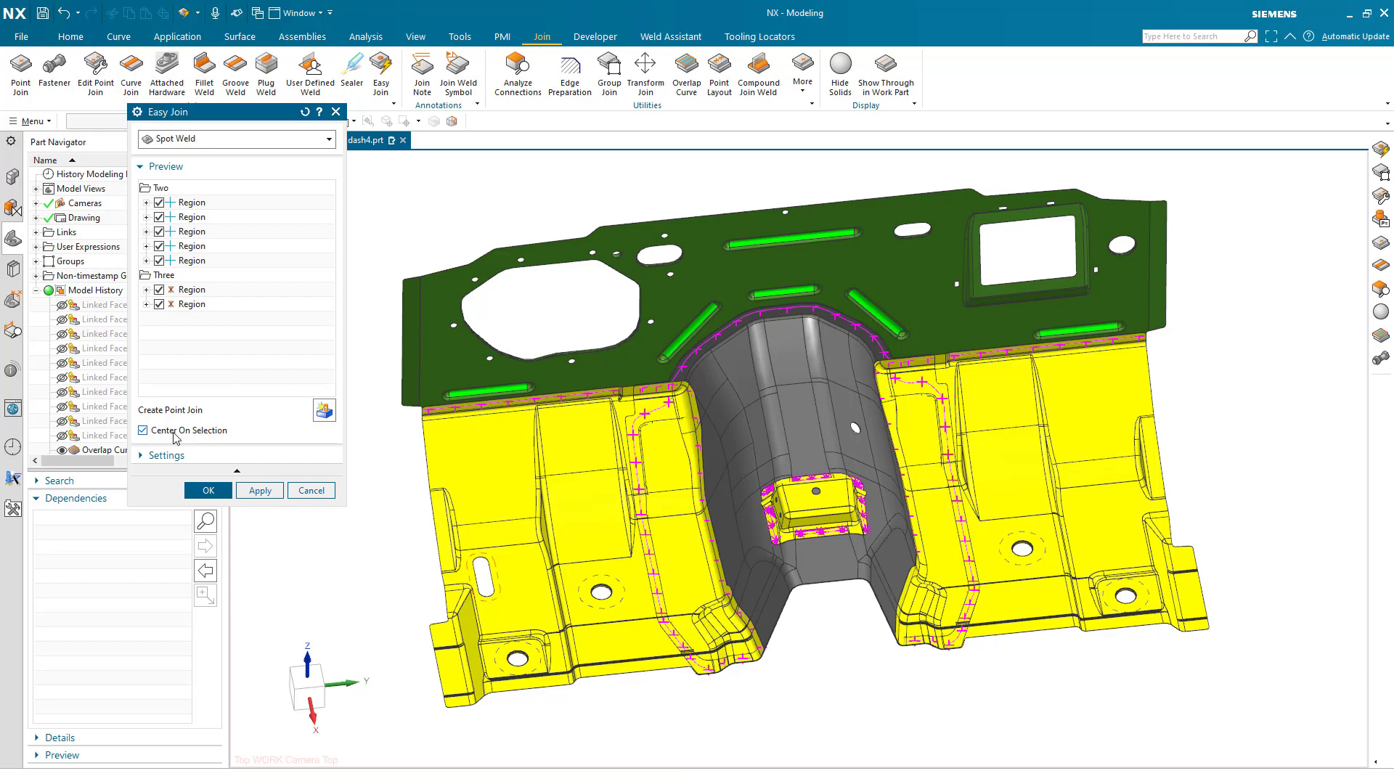
Inspect and select both three-component overlap regions, and begin creating point joins on them
left_click(191, 290)
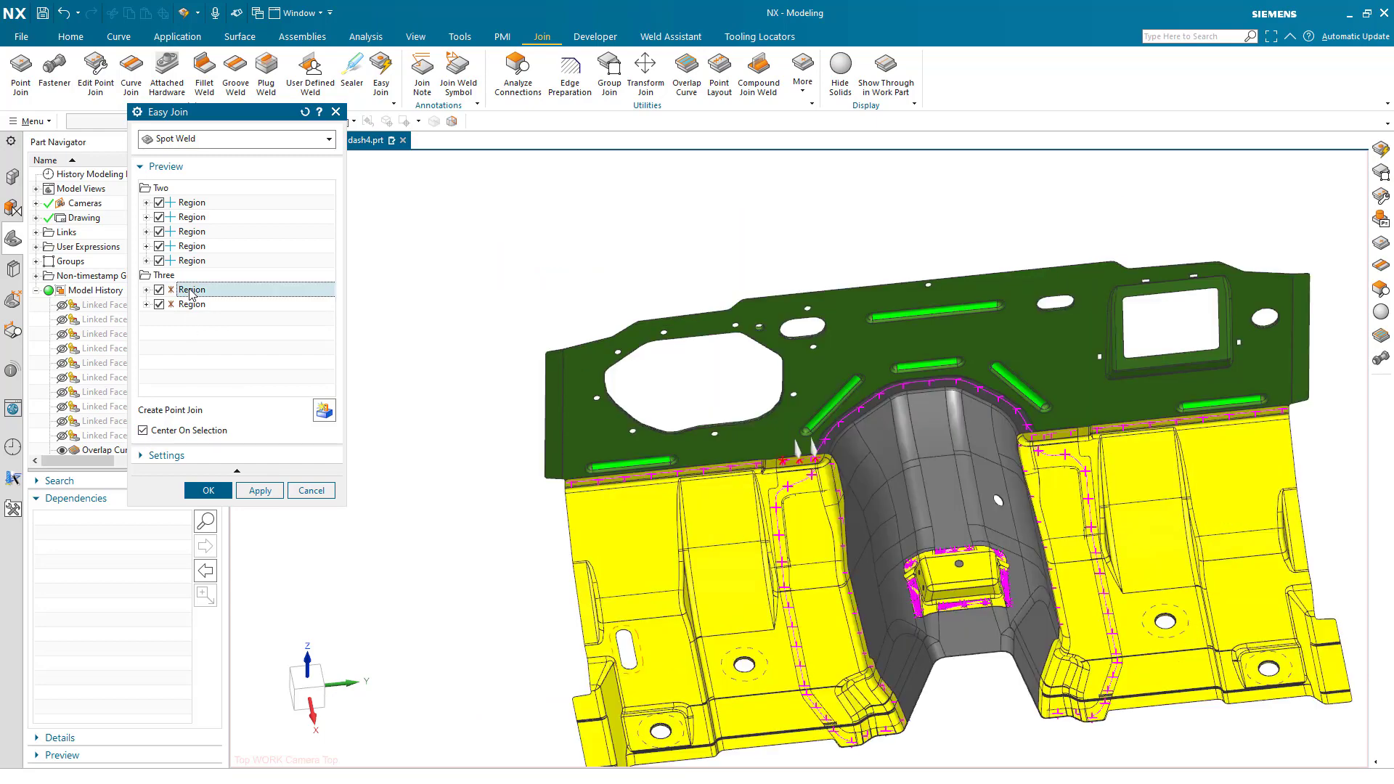
scroll(822, 517, "up", 5)
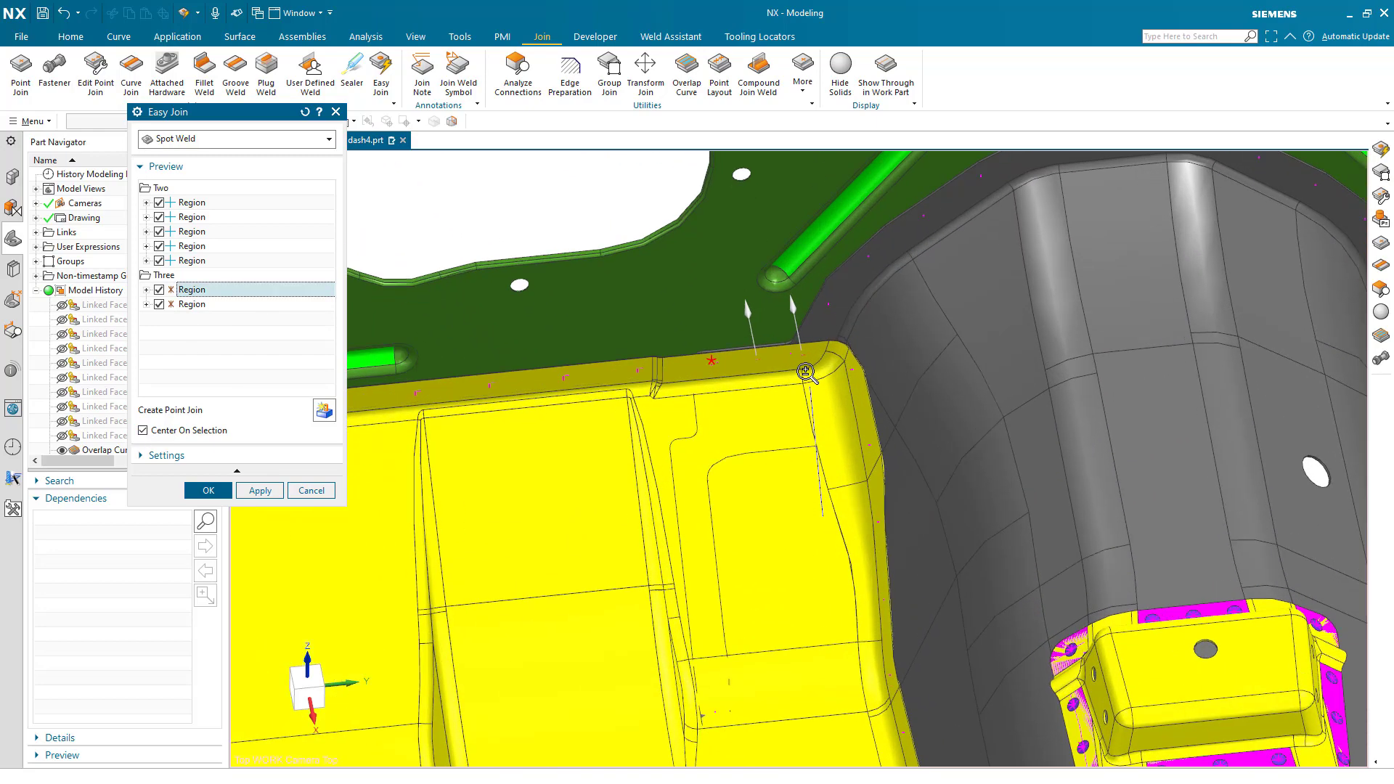
middle_click_drag(730, 349, 759, 473)
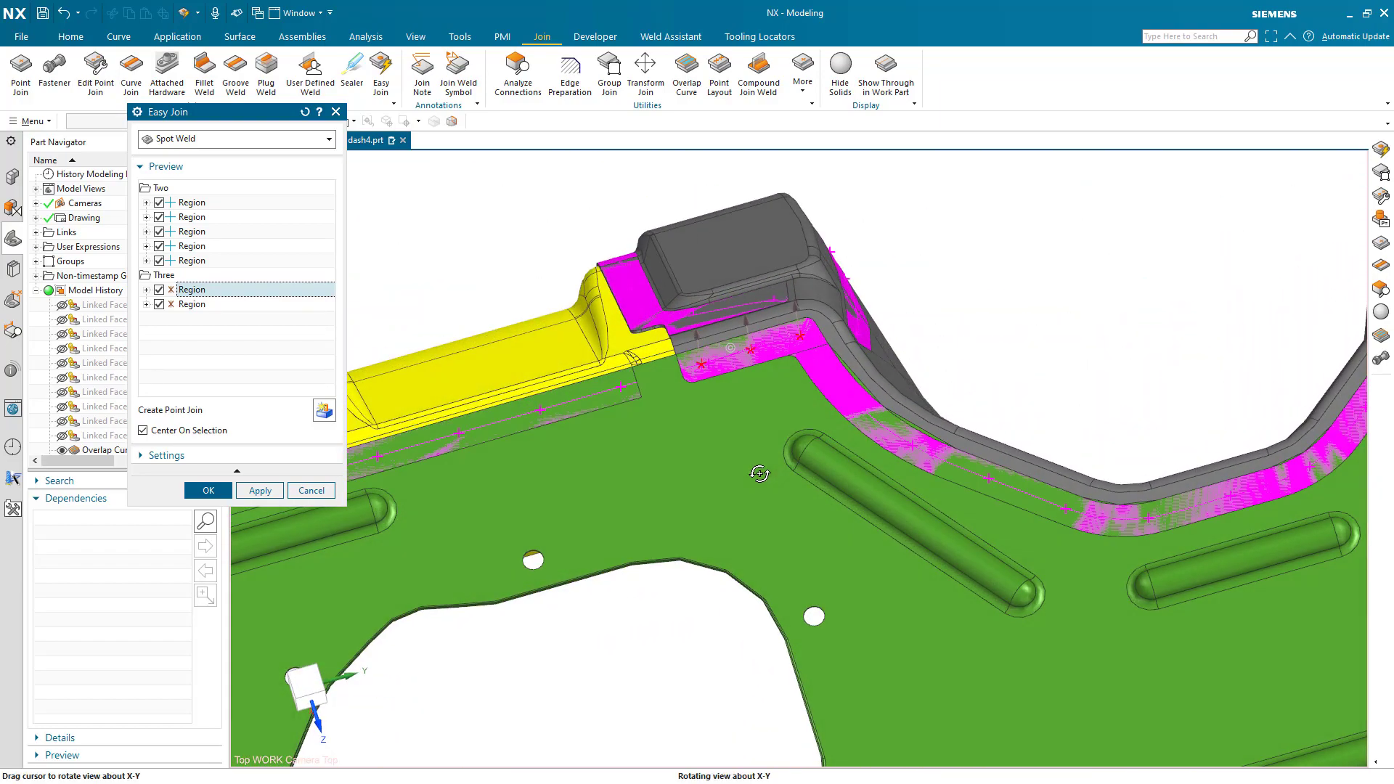
middle_click_drag(759, 474, 685, 295)
left_click(206, 306)
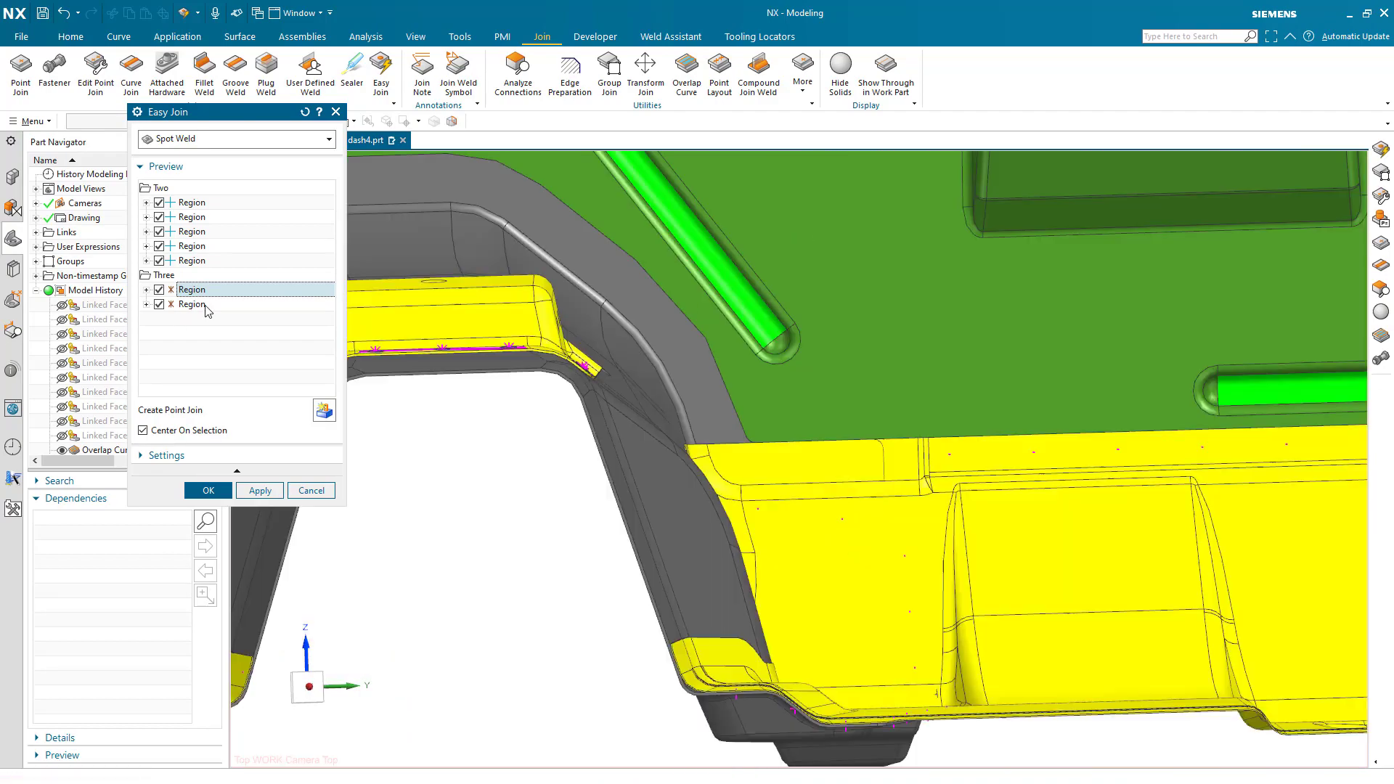
middle_click_drag(779, 426, 741, 501)
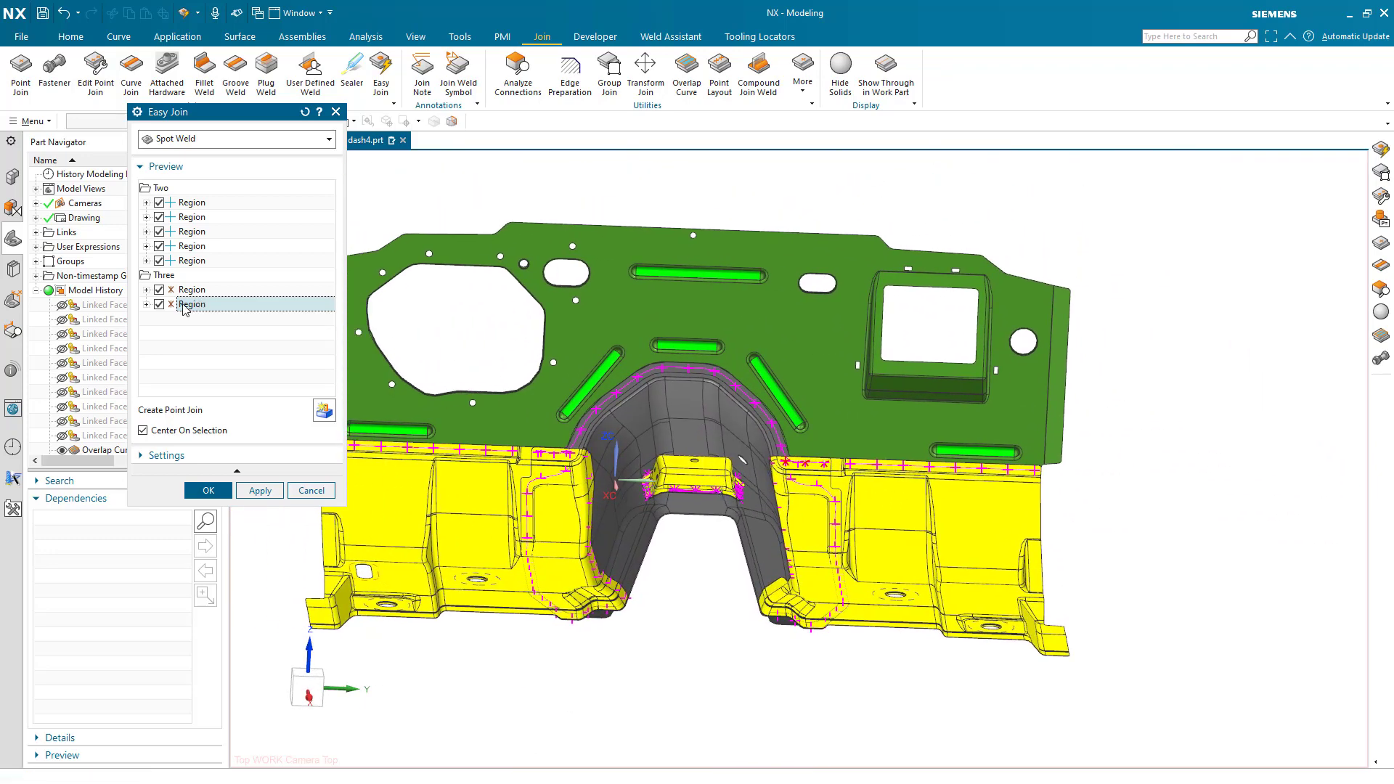
left_click(189, 290, "ctrl")
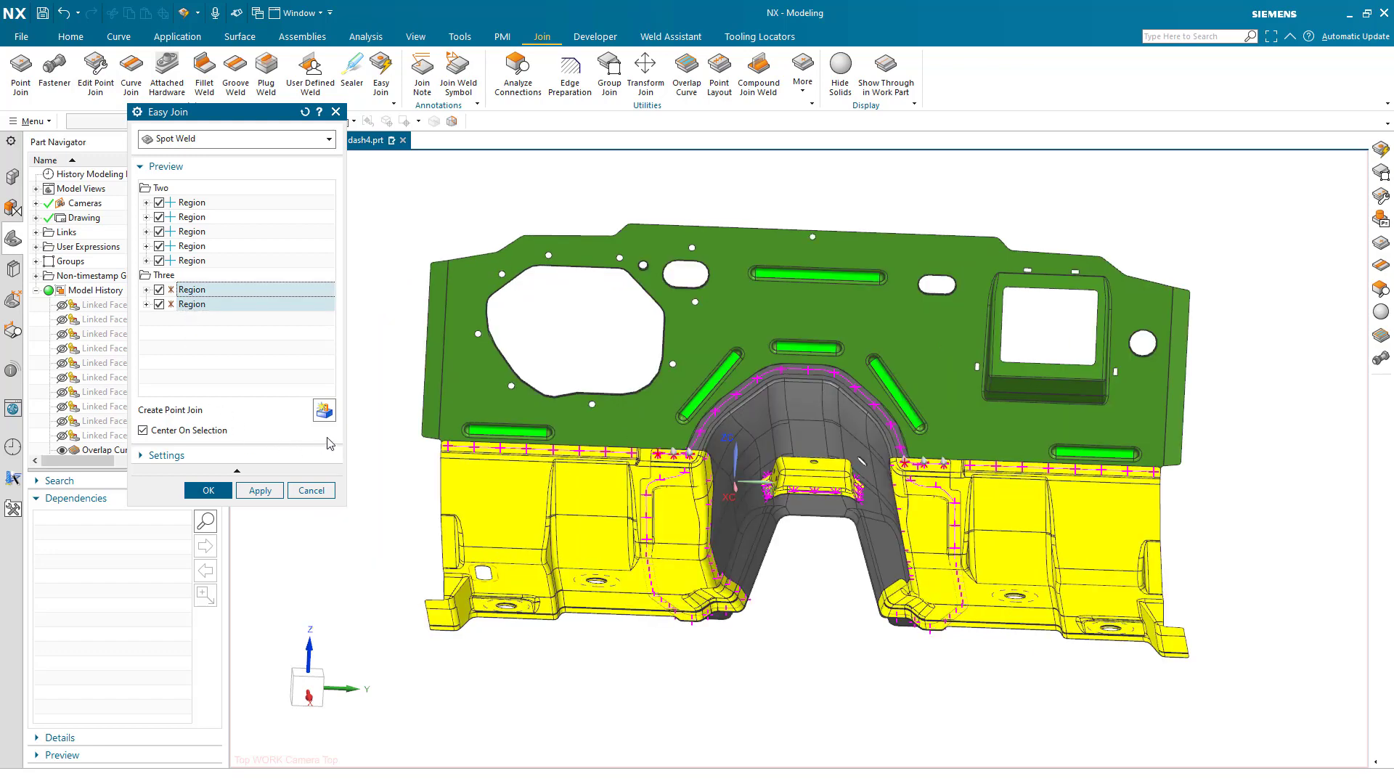
left_click(325, 414)
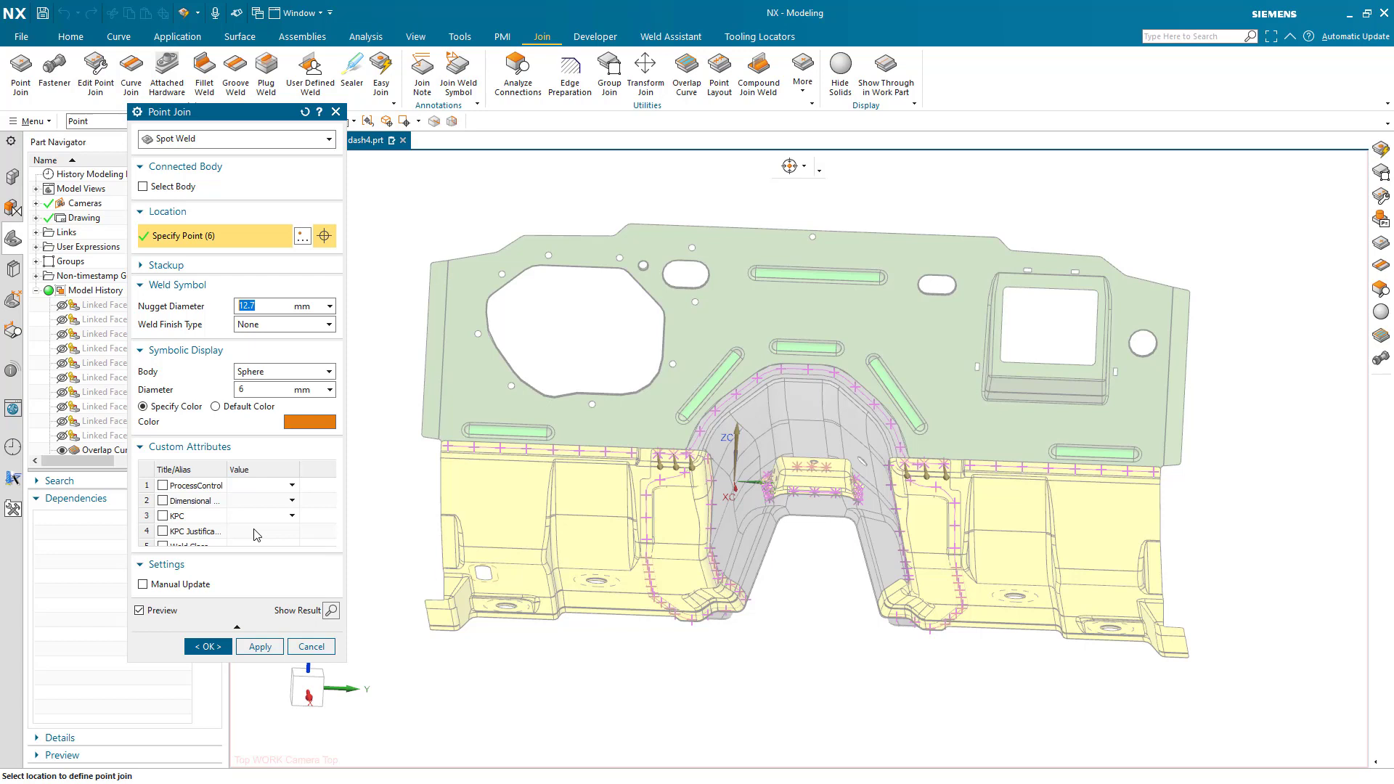
Set the spot weld symbol's display body to Sphere with a diameter of 8 mm
left_click(268, 381)
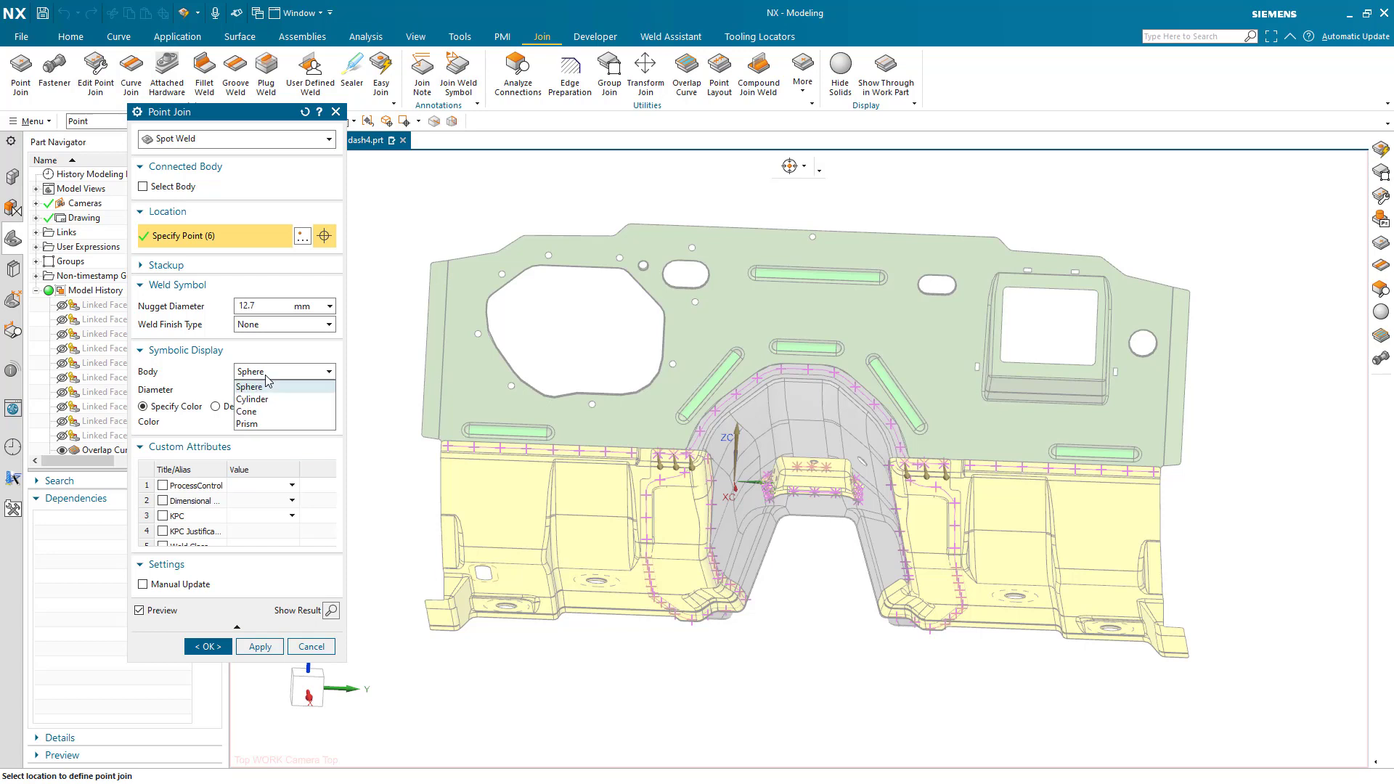
left_click(260, 401)
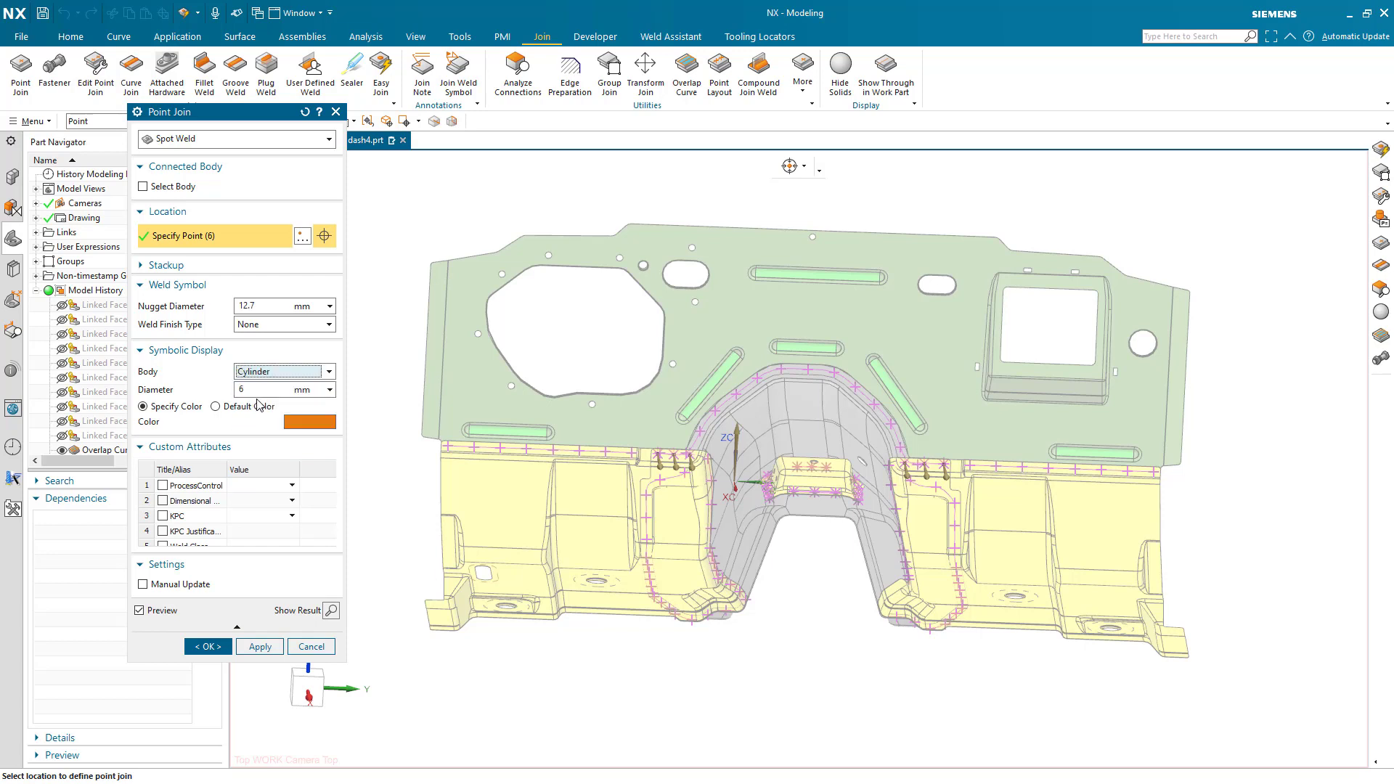
left_click(278, 374)
left_click(263, 391)
left_click(259, 390)
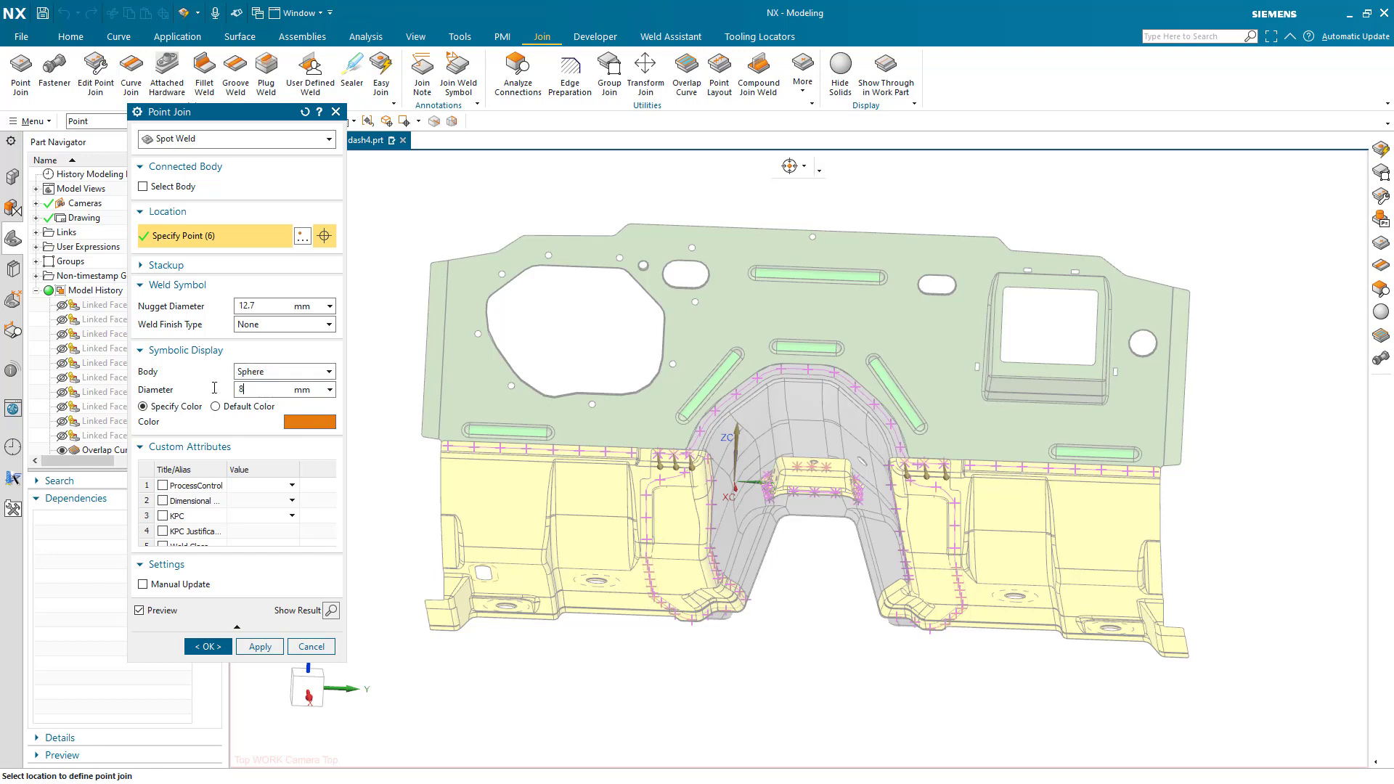
Change the weld symbol color to a muted reddish brown and create the spot welds on the three-component regions
left_click(308, 424)
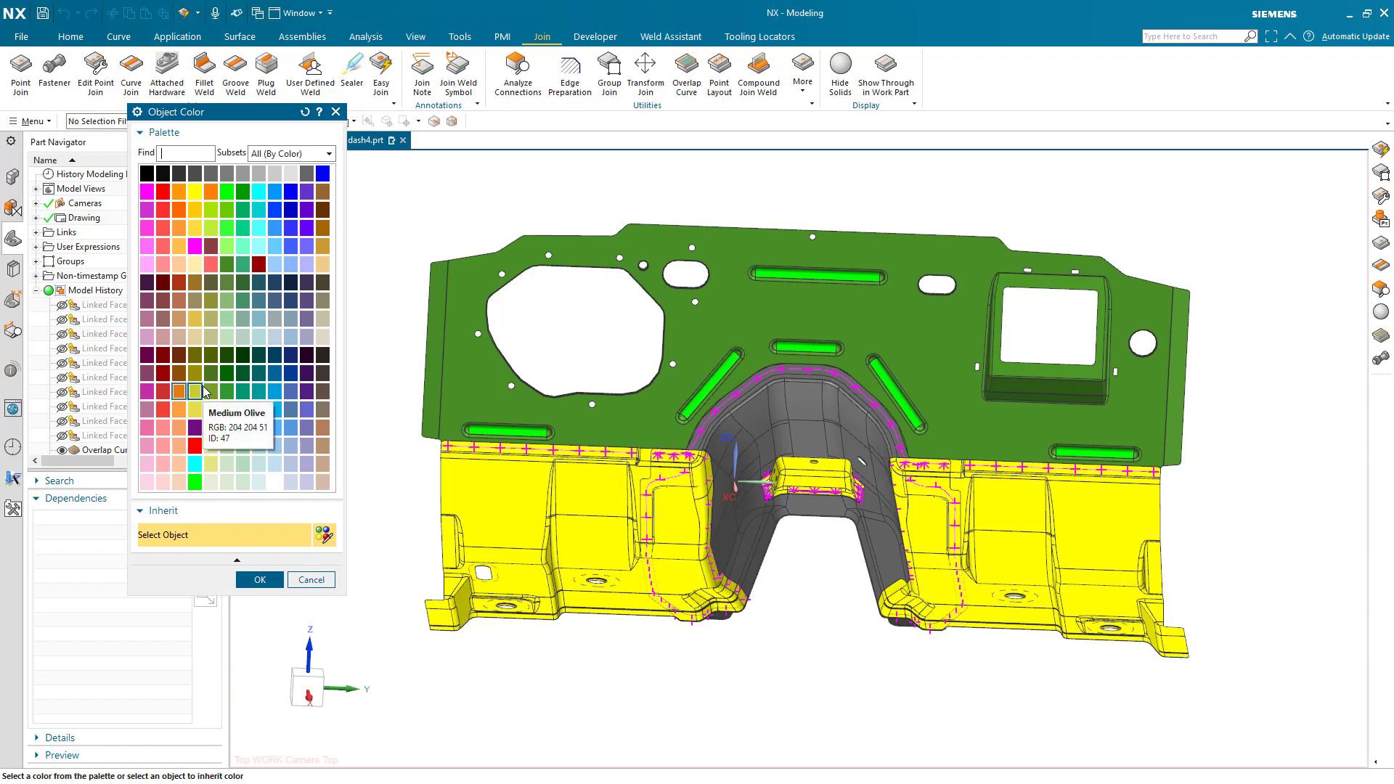
left_click(178, 302)
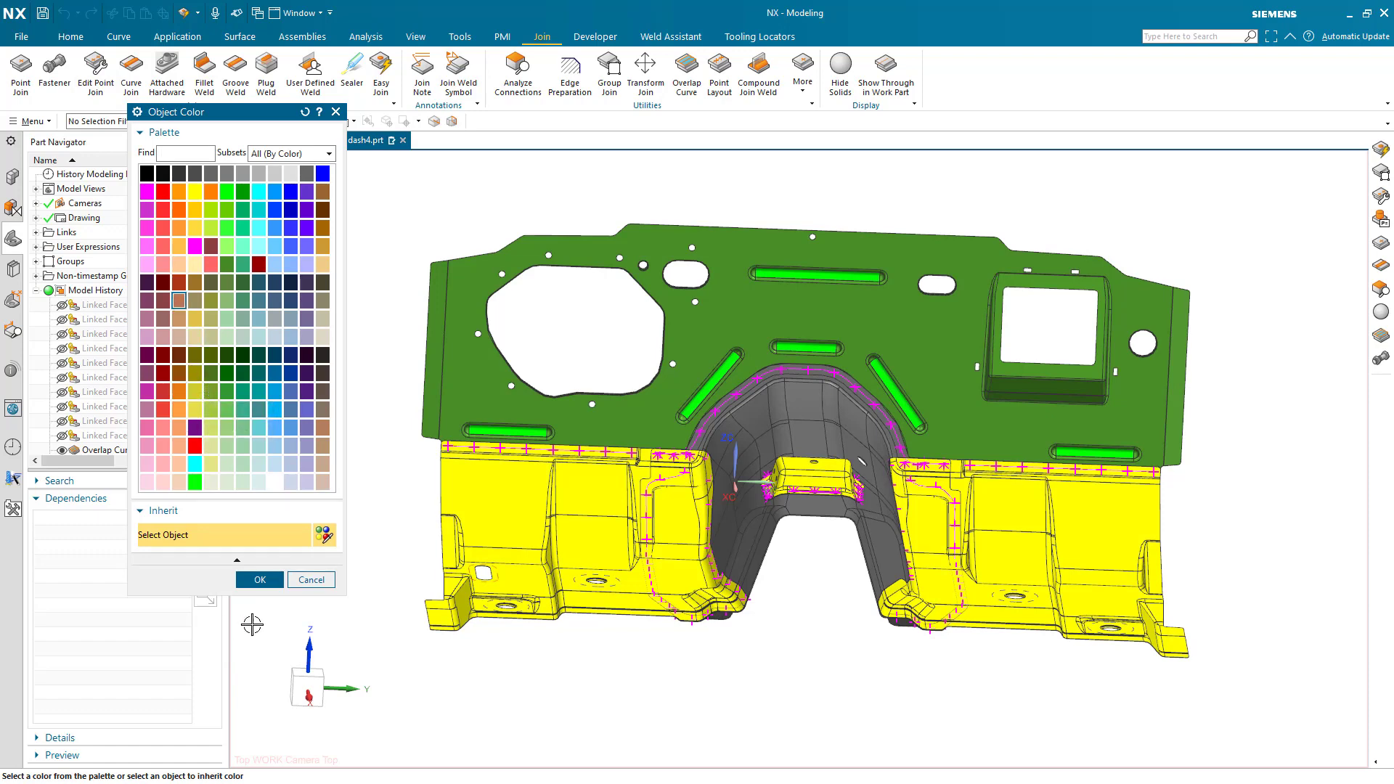
left_click(260, 579)
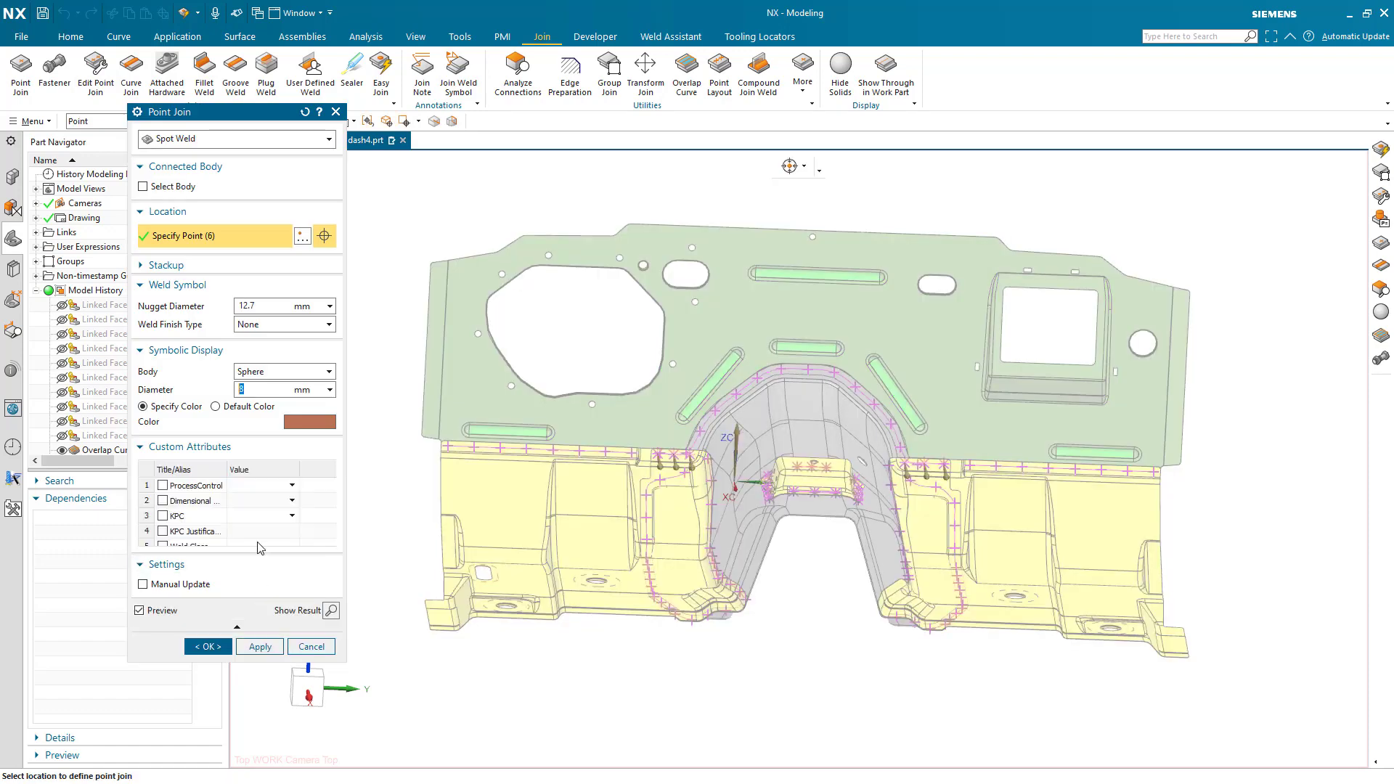
left_click(207, 646)
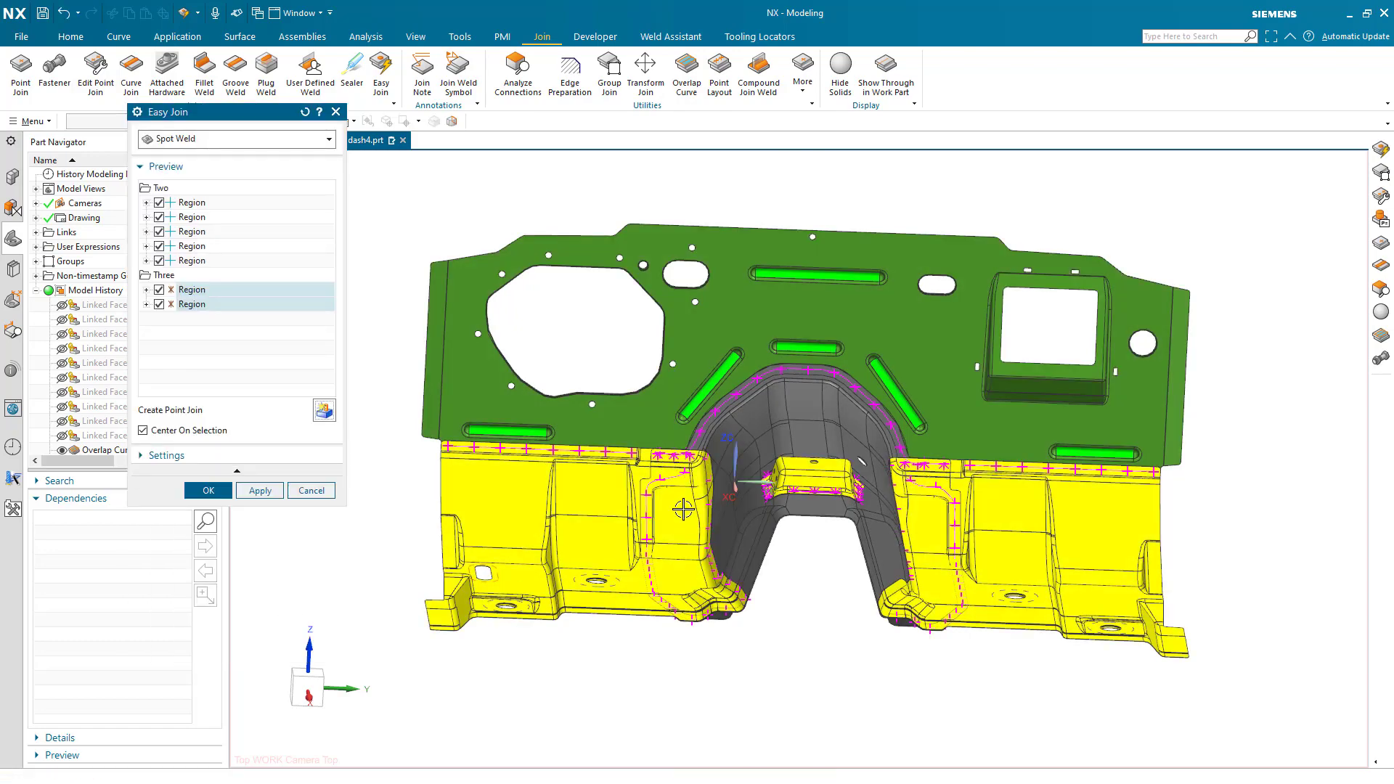
Create Mechanical Clinch point joins with an 8 mm diameter on all five two-component regions
scroll(685, 512, "up", 6)
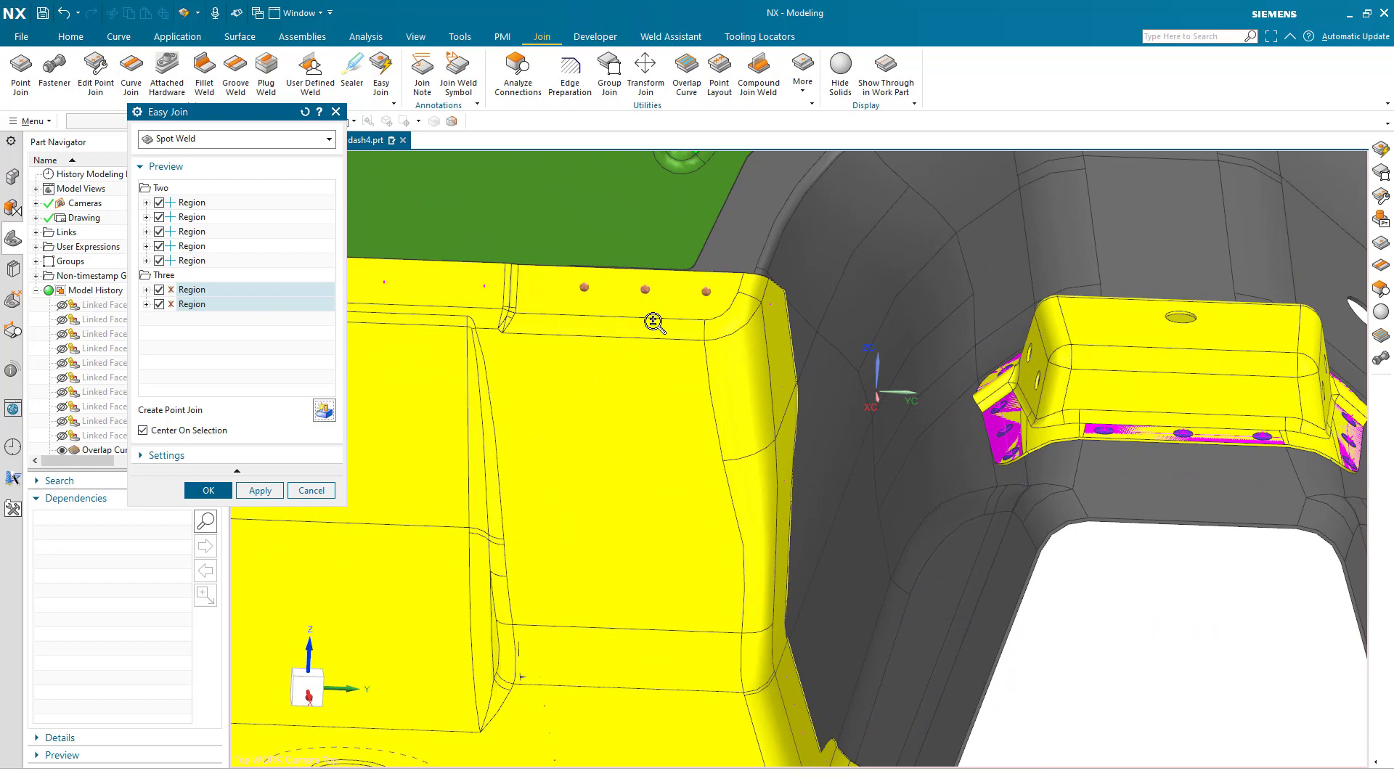
scroll(567, 421, "down", 3)
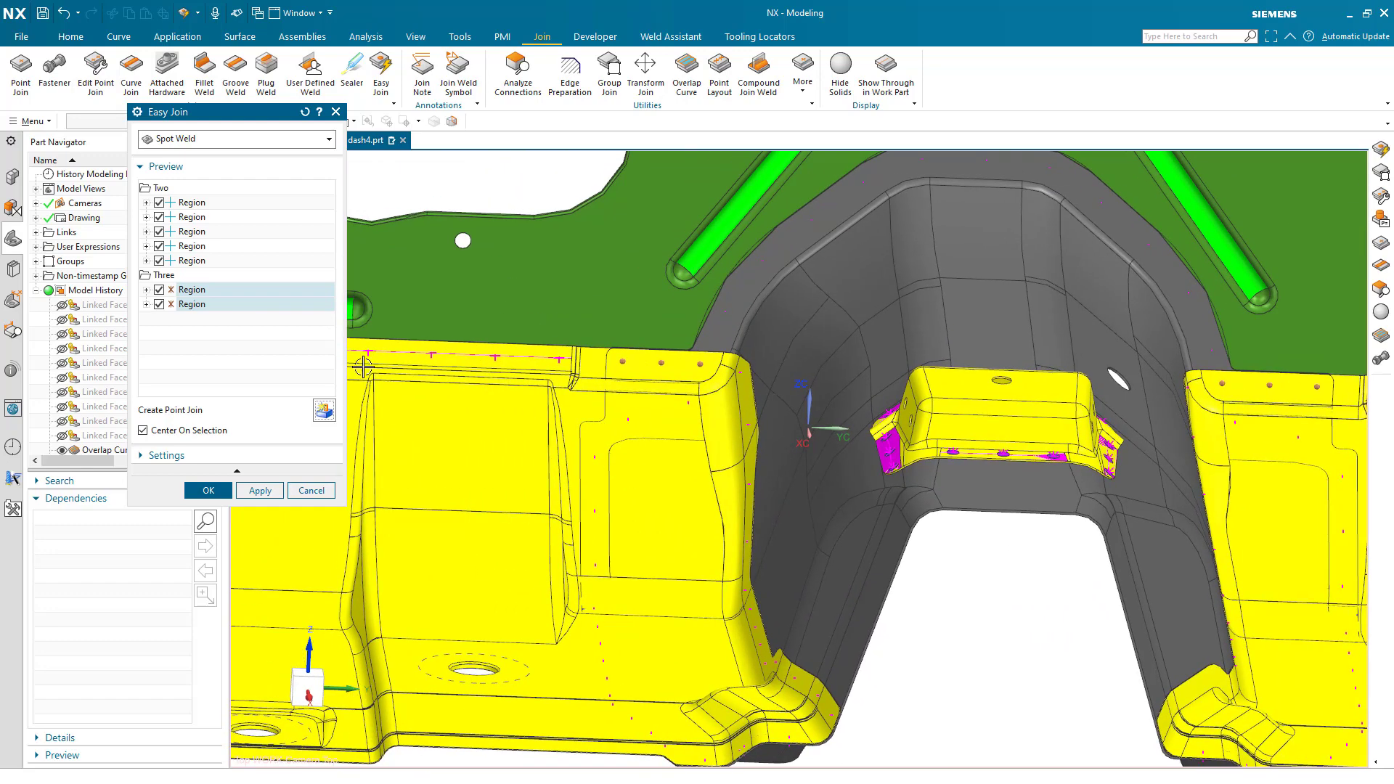
left_click(194, 206)
left_click(194, 263, "shift")
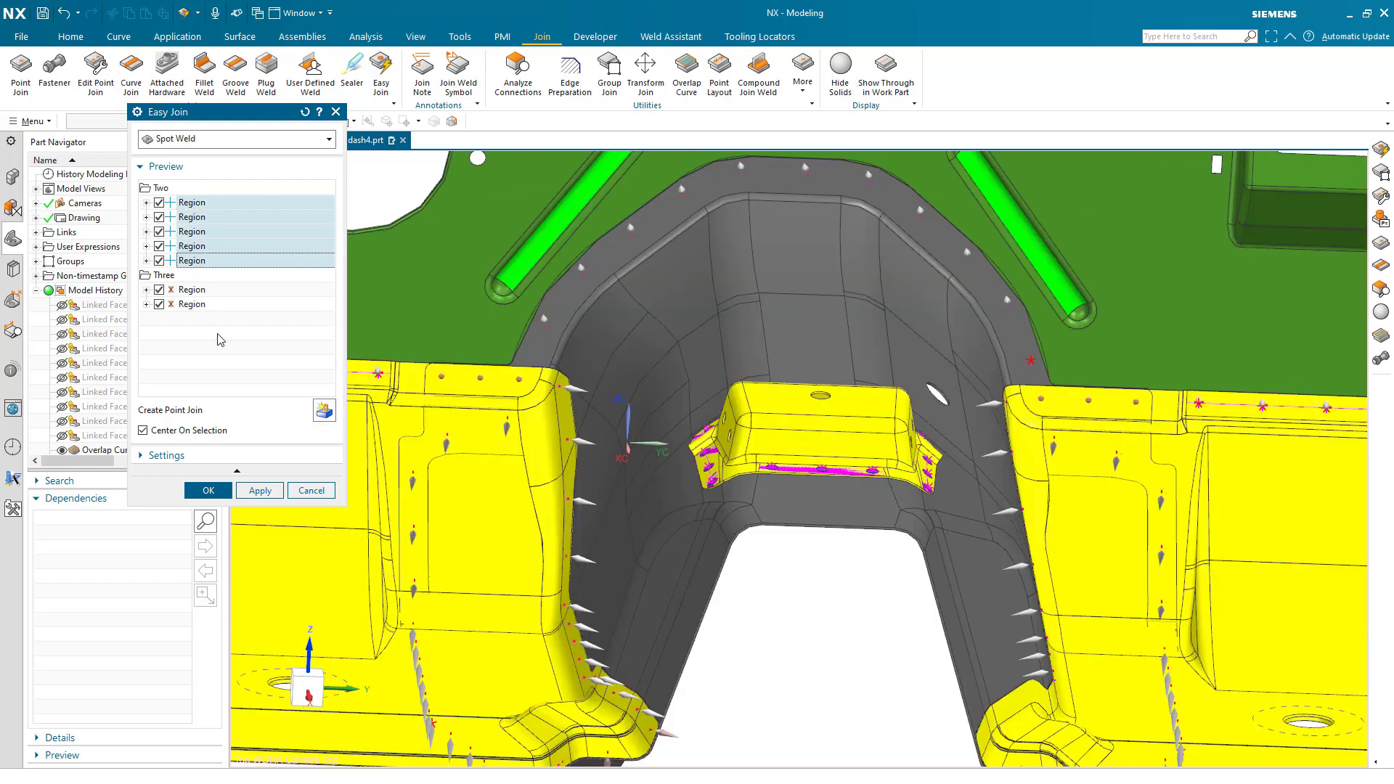
left_click(324, 411)
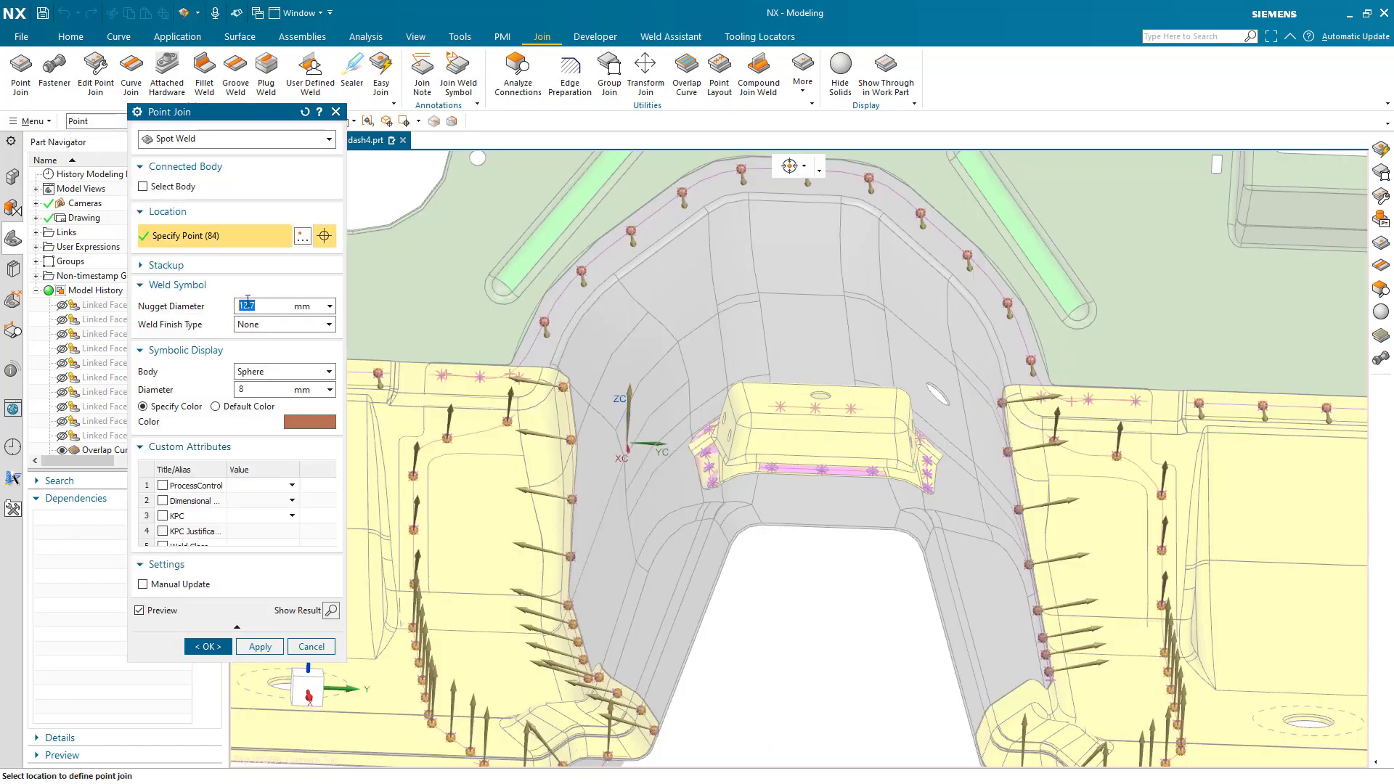
left_click(191, 139)
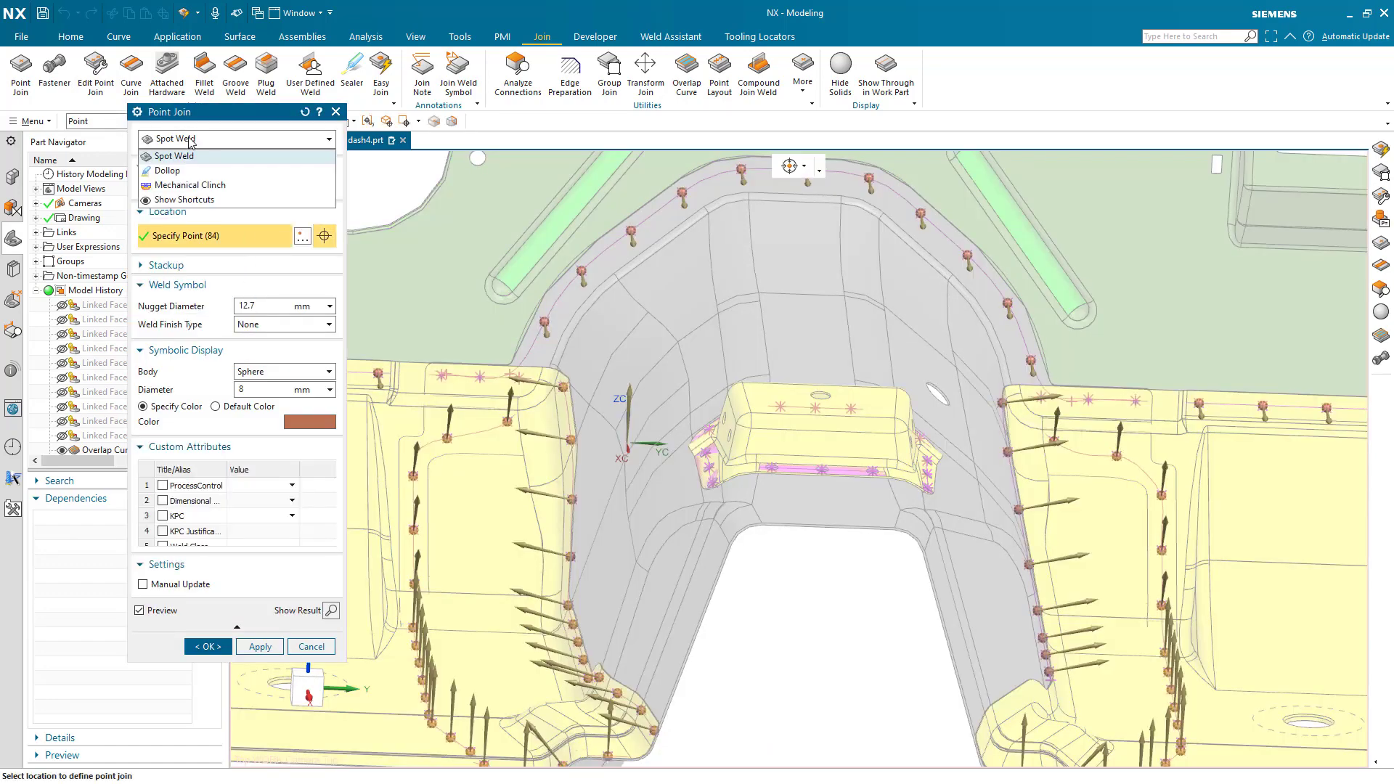
left_click(190, 186)
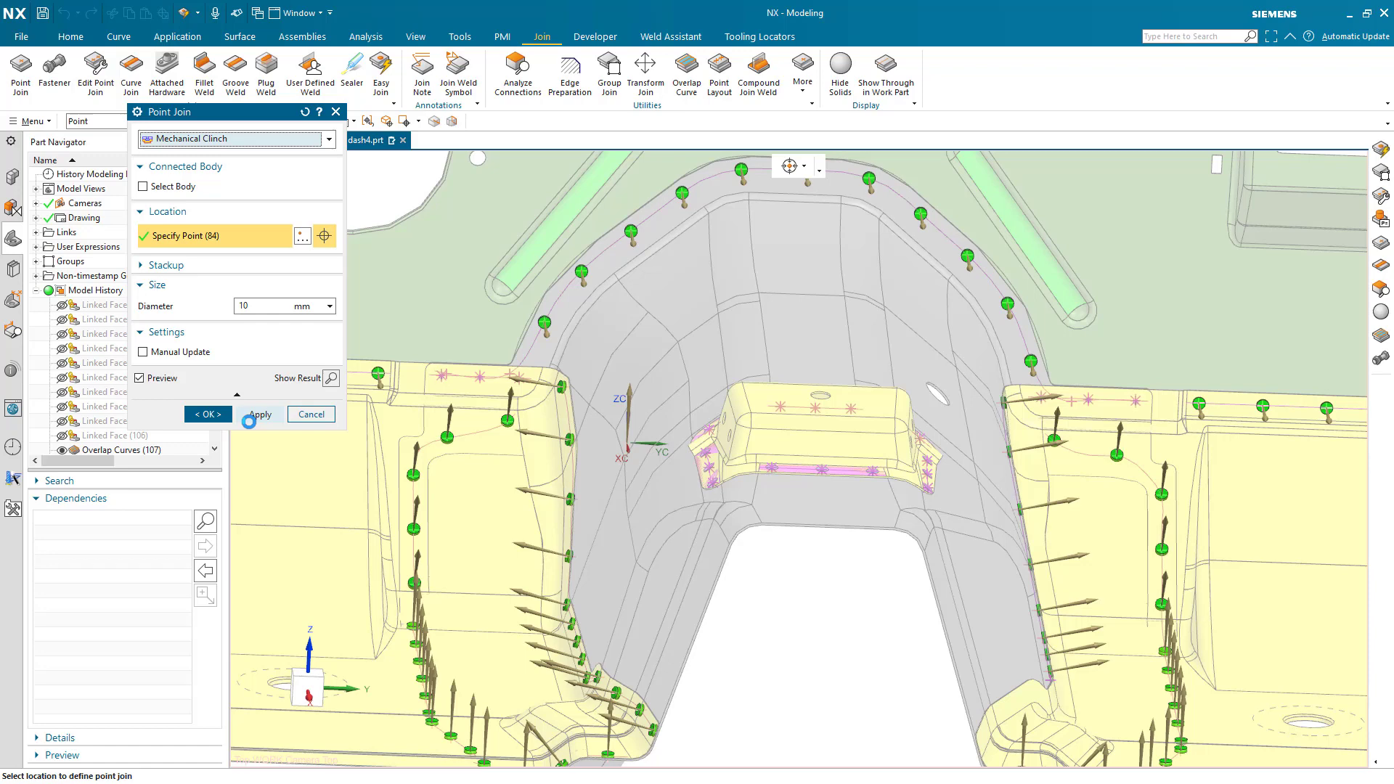
double_click(259, 308)
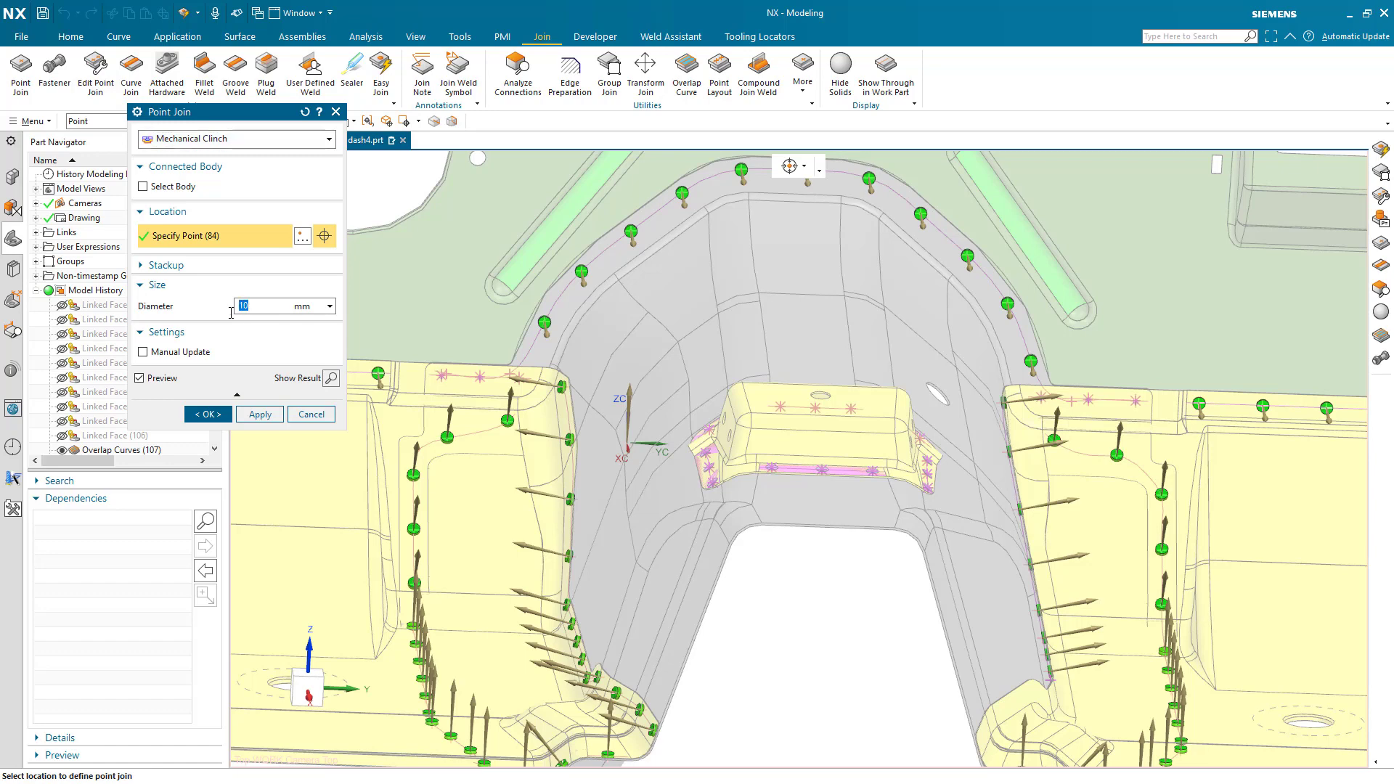
type("8")
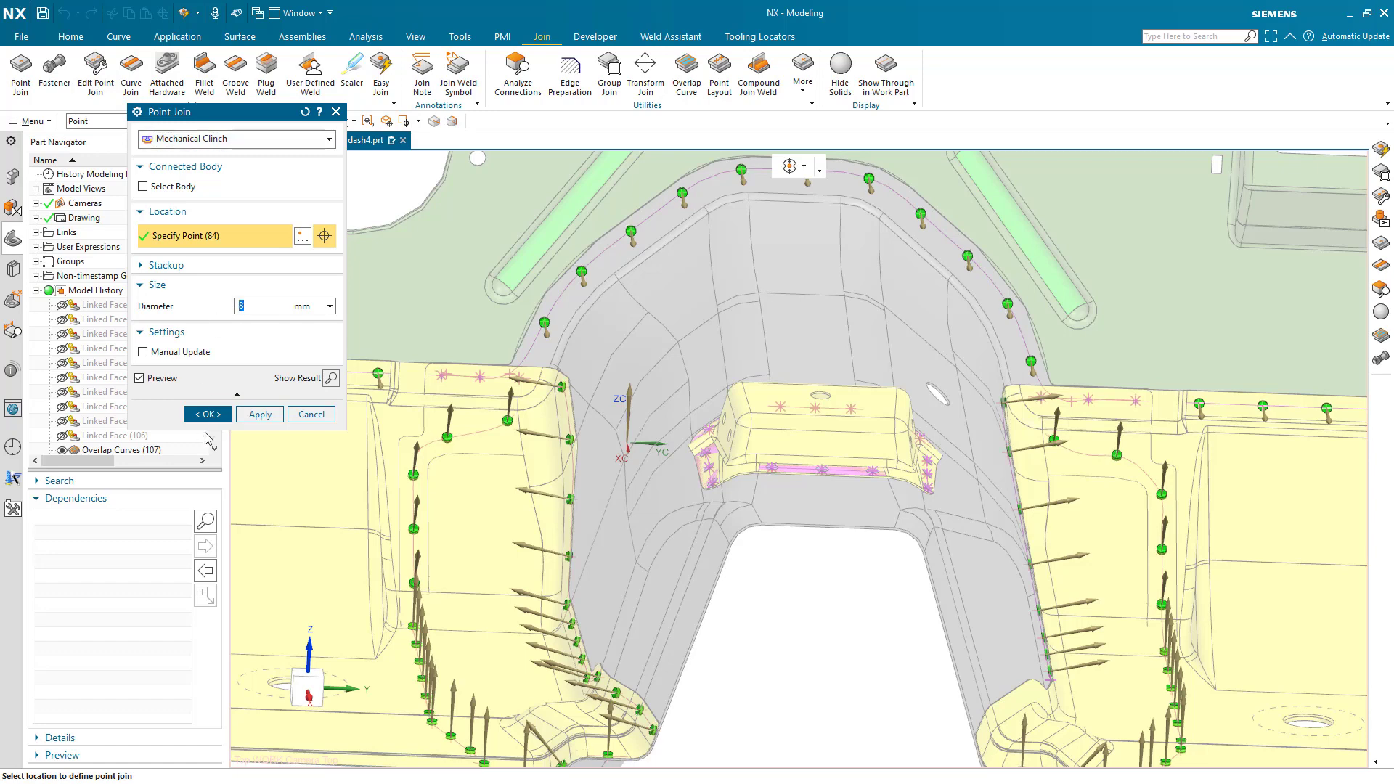
left_click(212, 415)
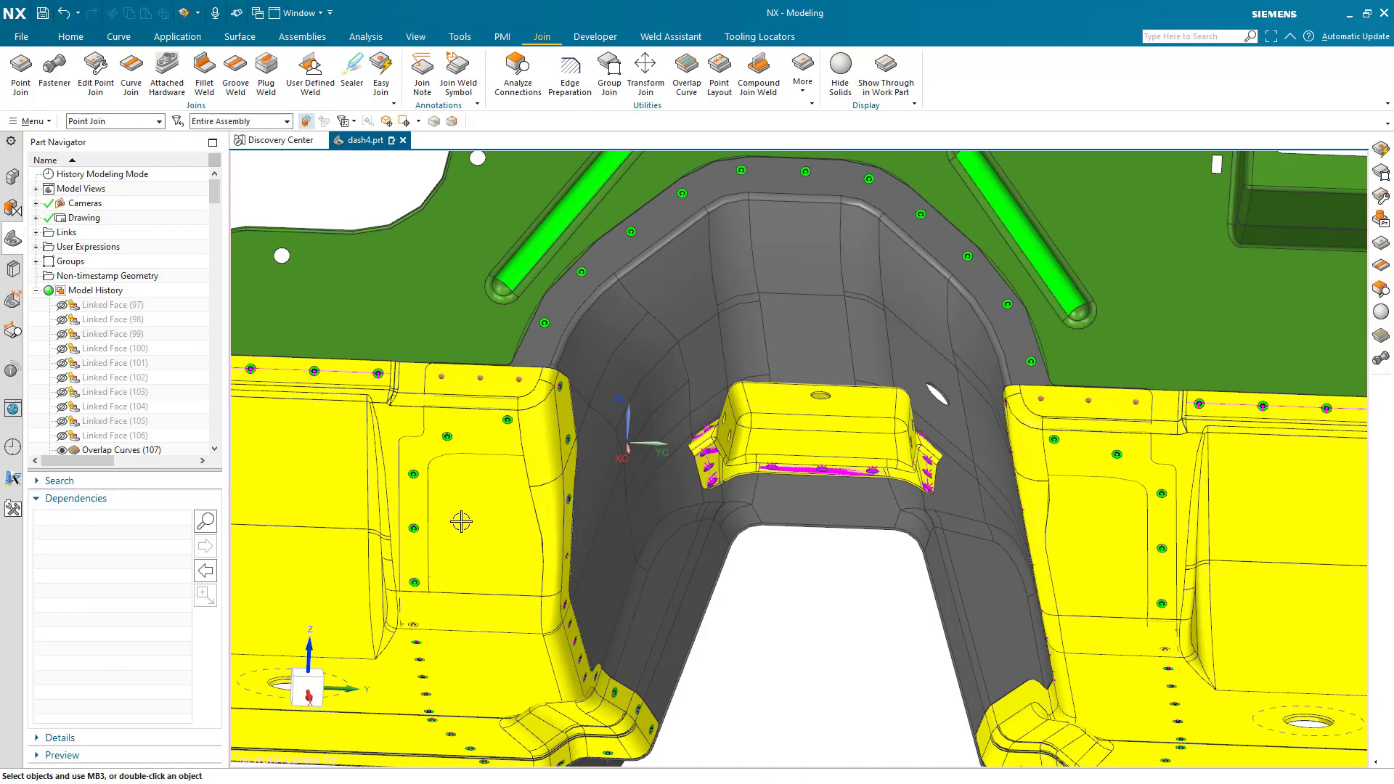
Examine the spot welds on the three-component overlaps and the mechanical clinches along the floor panel, tunnel and bracket flanges
scroll(500, 492, "down", 3)
scroll(500, 492, "down", 2)
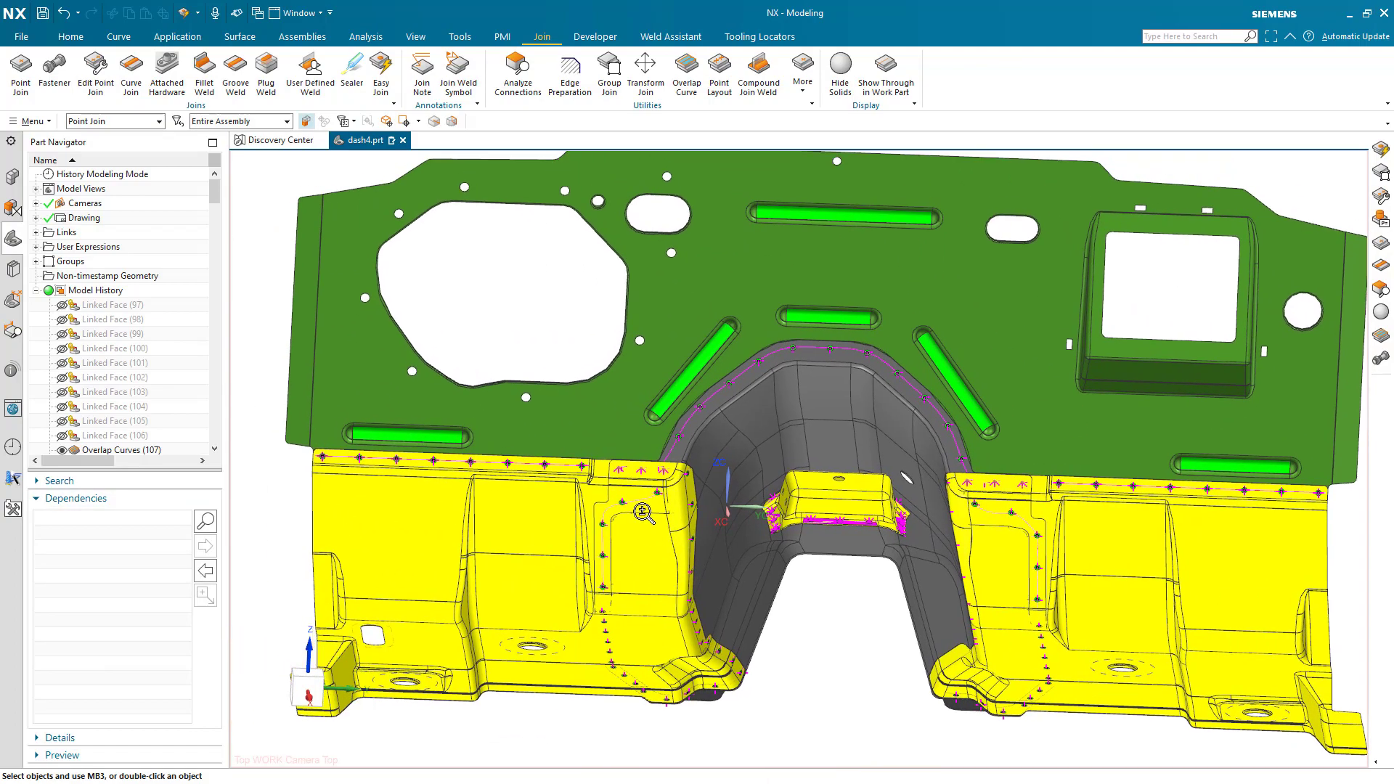
scroll(645, 522, "up", 6)
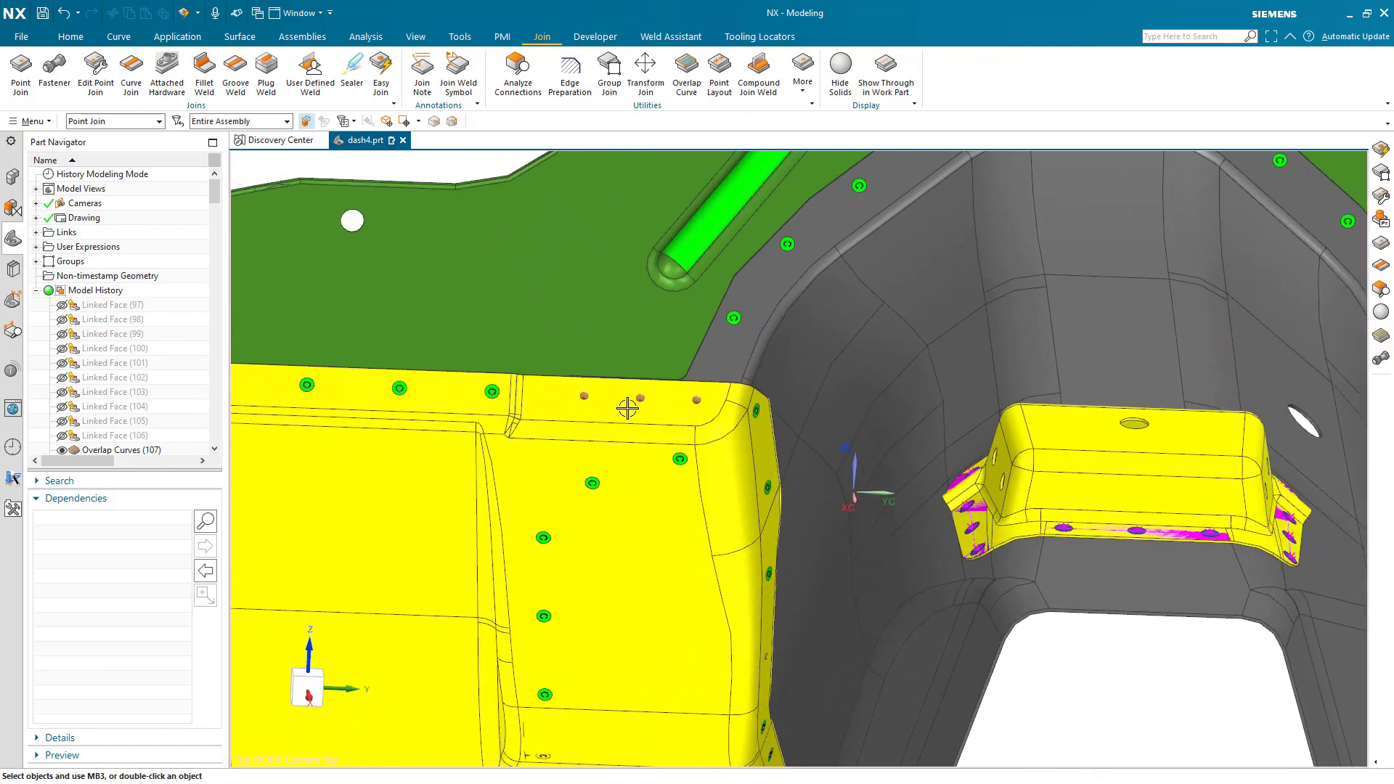
scroll(612, 460, "up", 4)
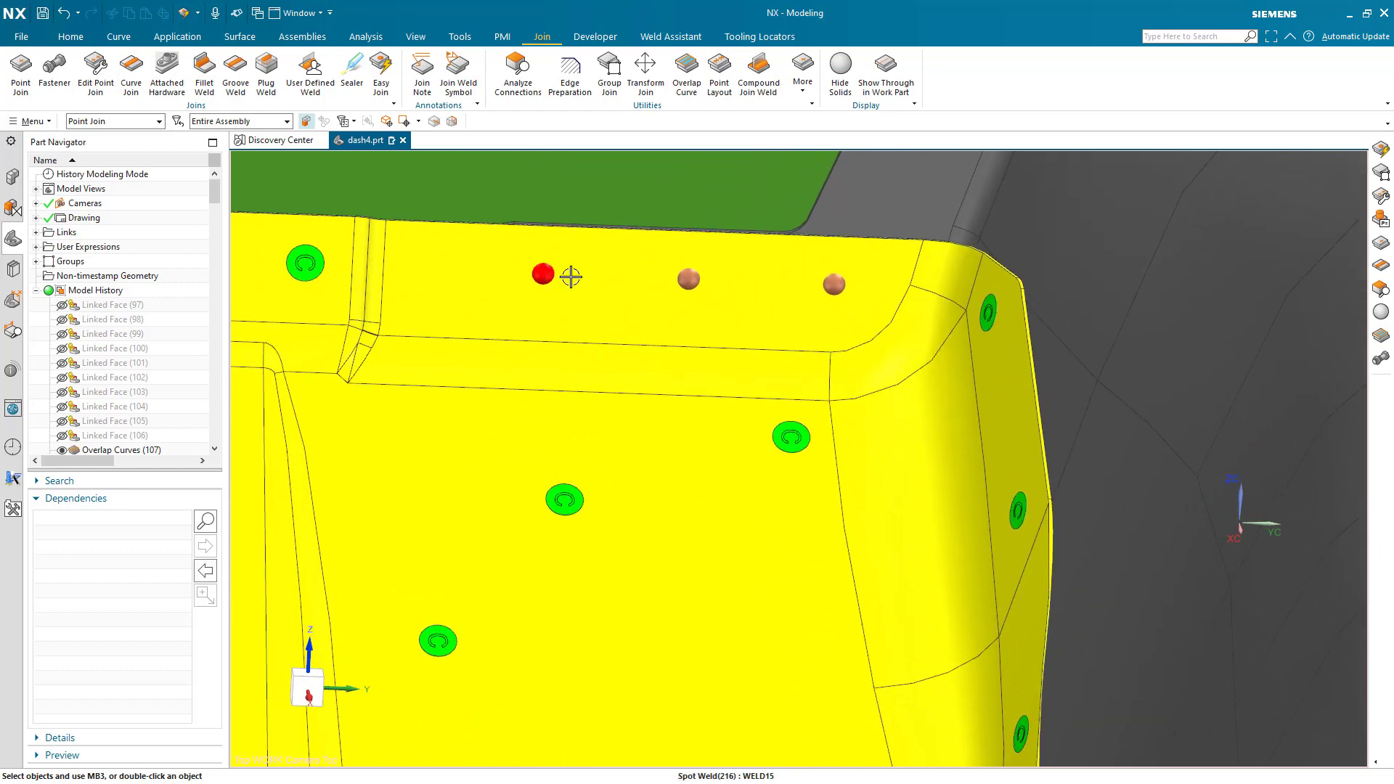
scroll(698, 372, "down", 5)
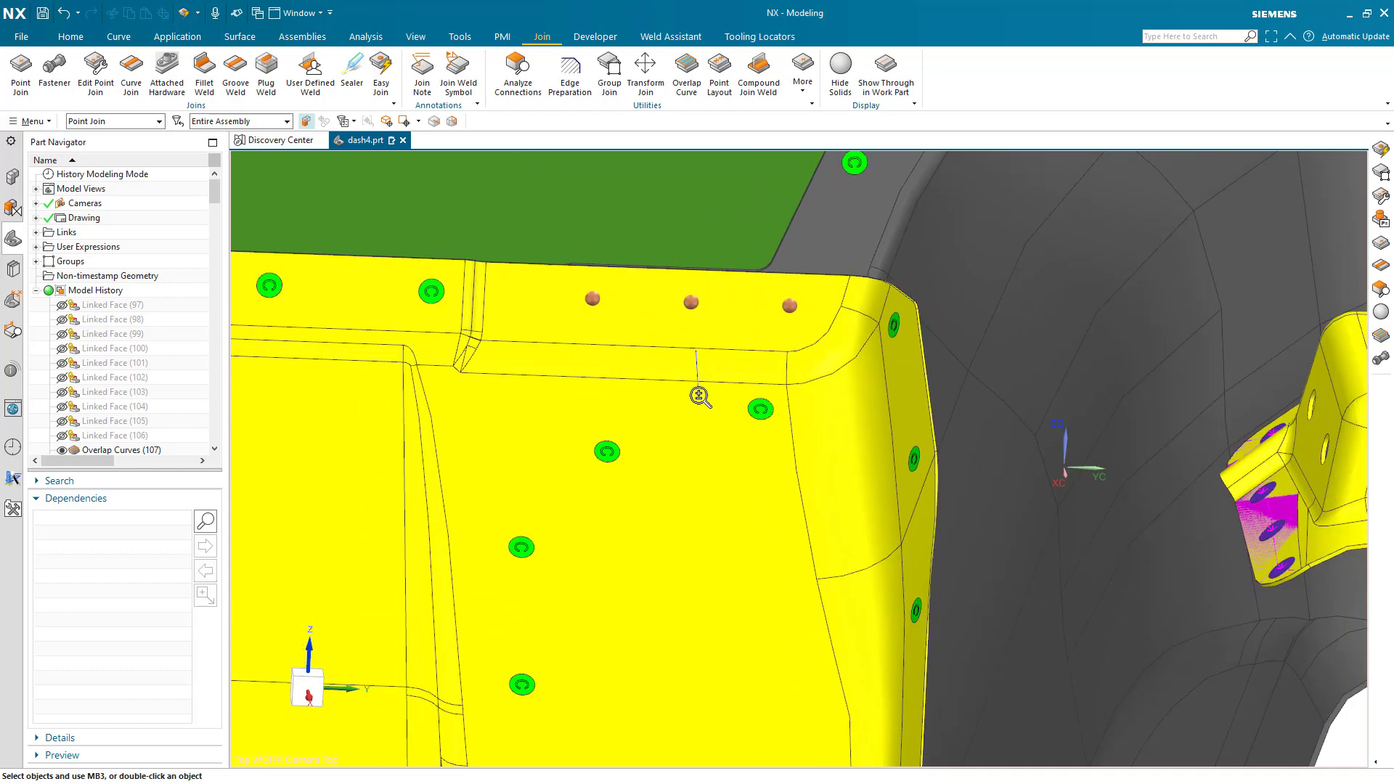
scroll(700, 420, "up", 2)
middle_click_drag(699, 420, 475, 434, "shift")
scroll(1067, 377, "up", 5)
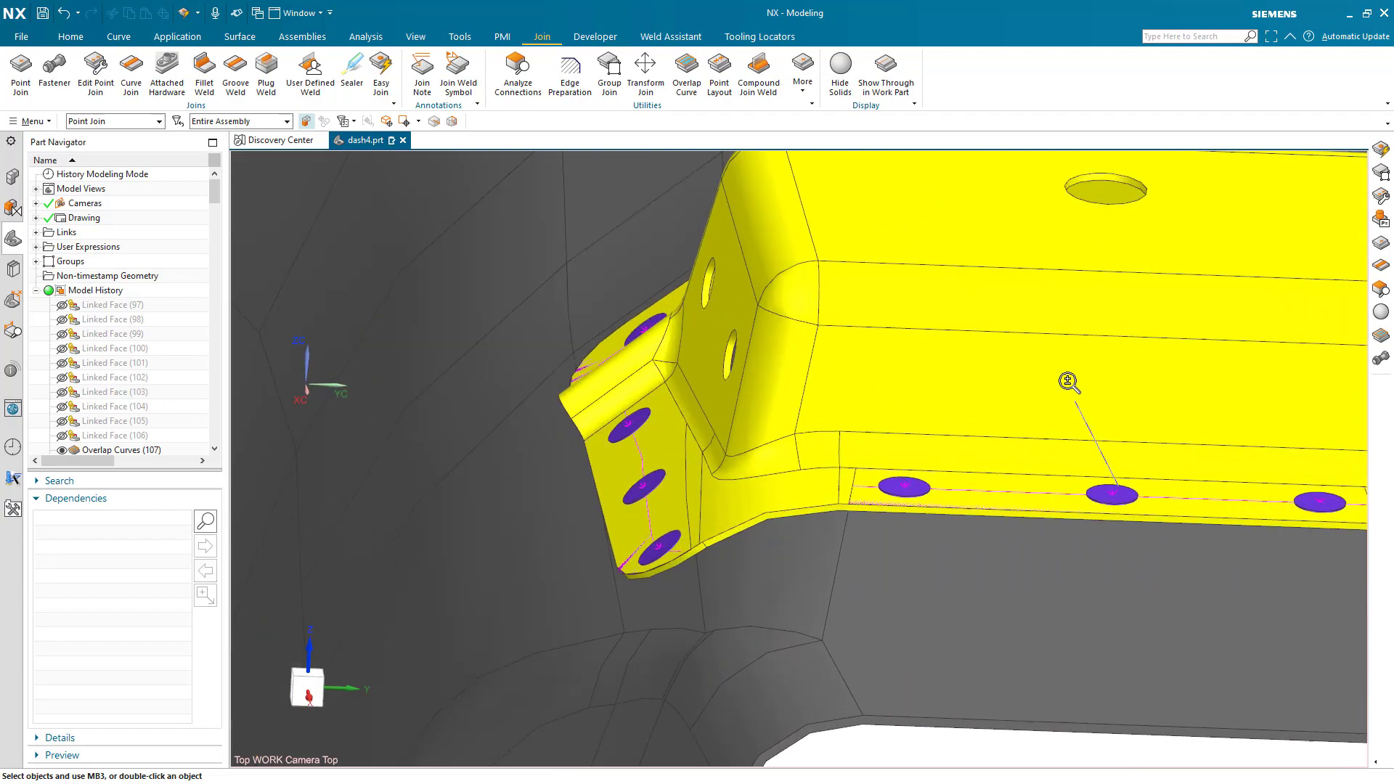
scroll(1062, 366, "down", 6)
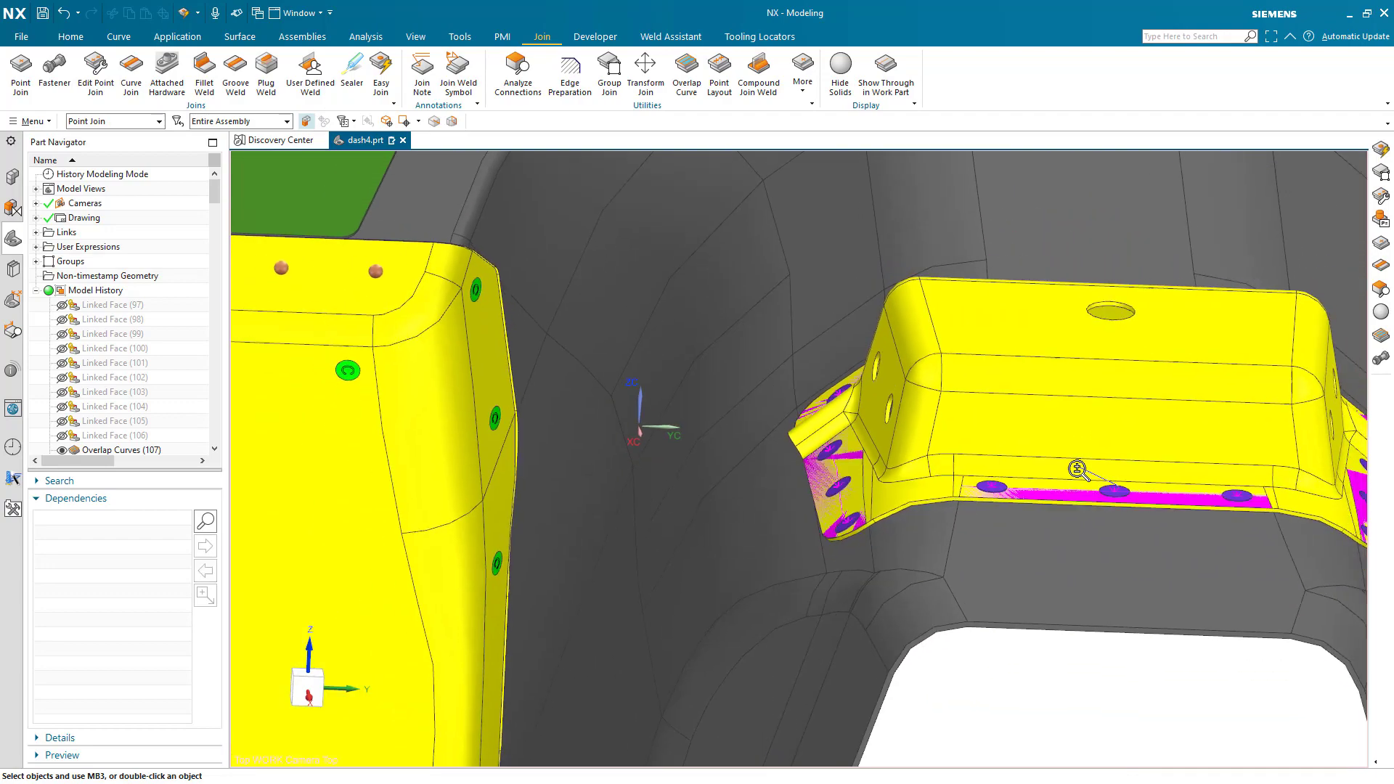
middle_click_drag(1070, 486, 1207, 456, "shift")
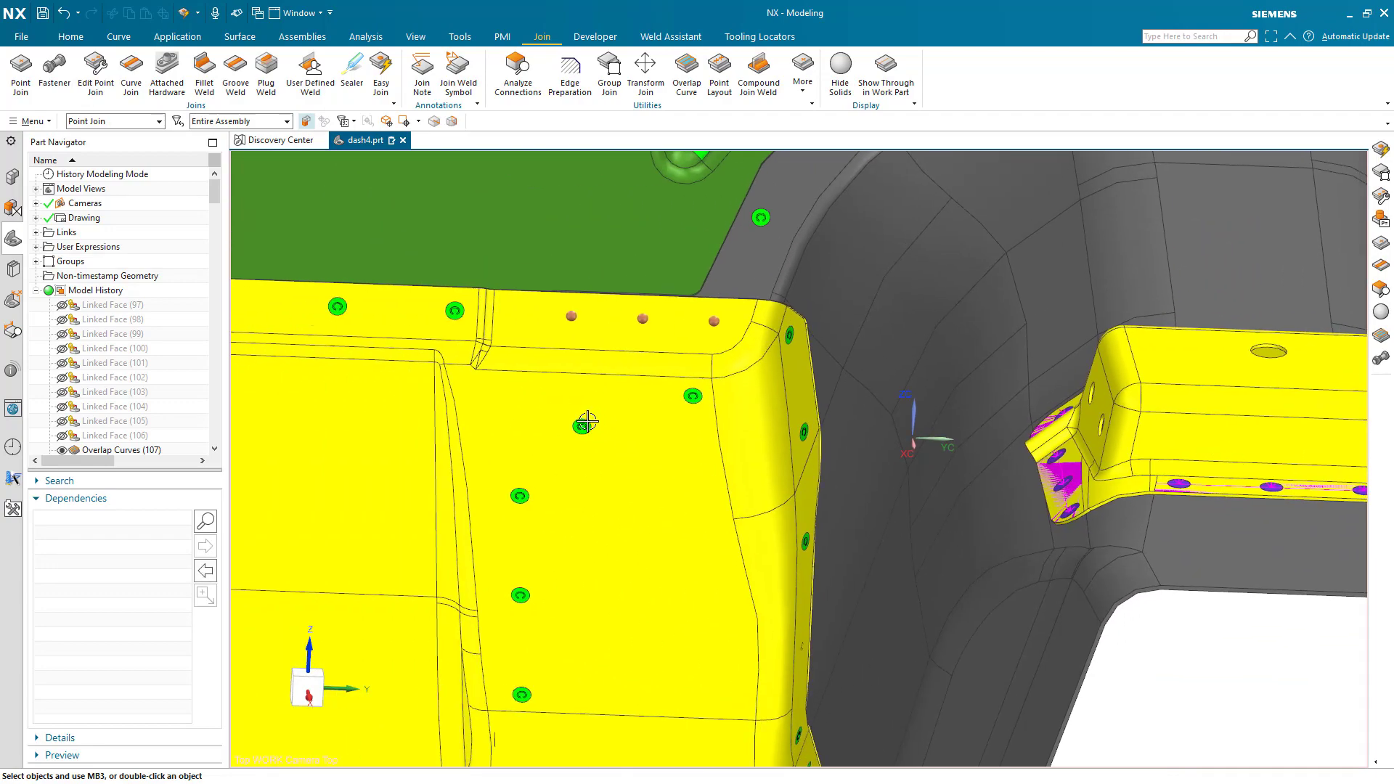
scroll(569, 461, "down", 5)
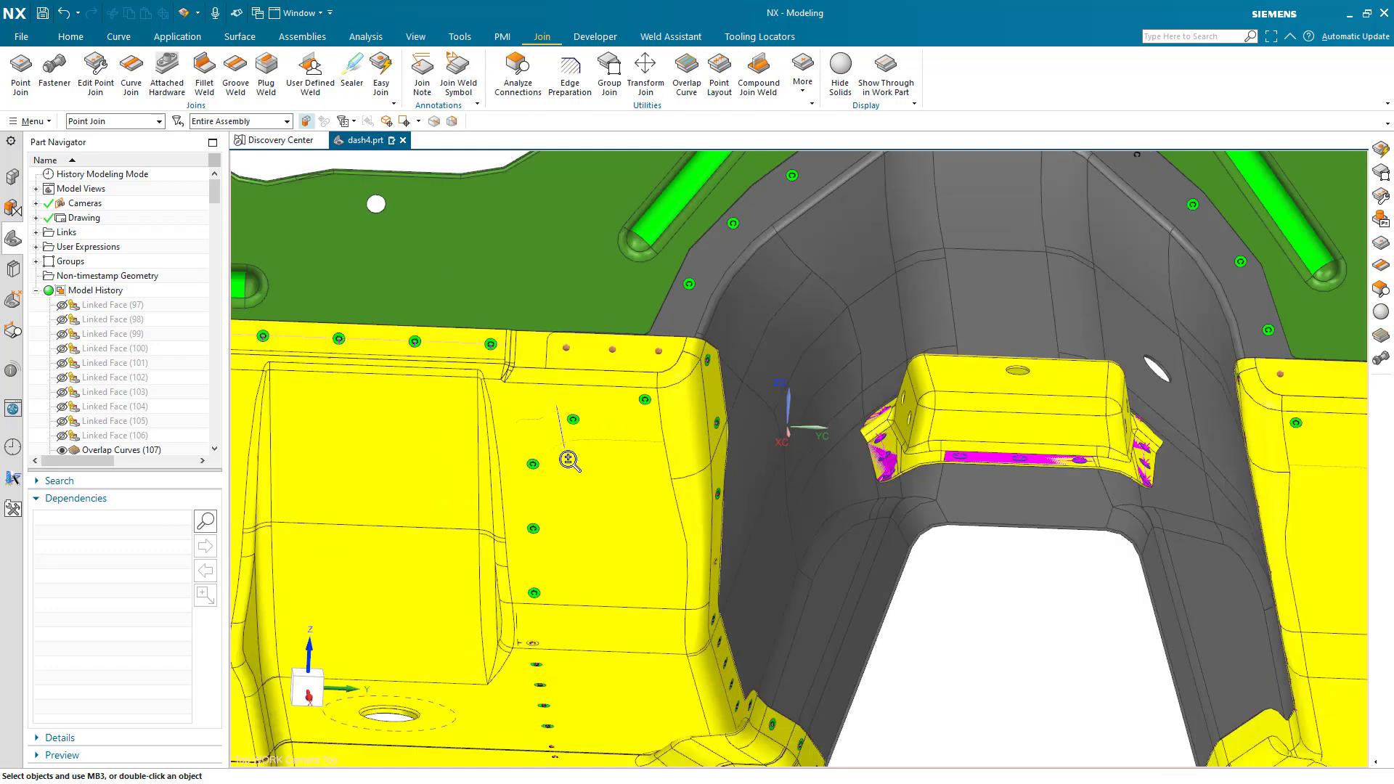
middle_click_drag(576, 488, 690, 501, "shift")
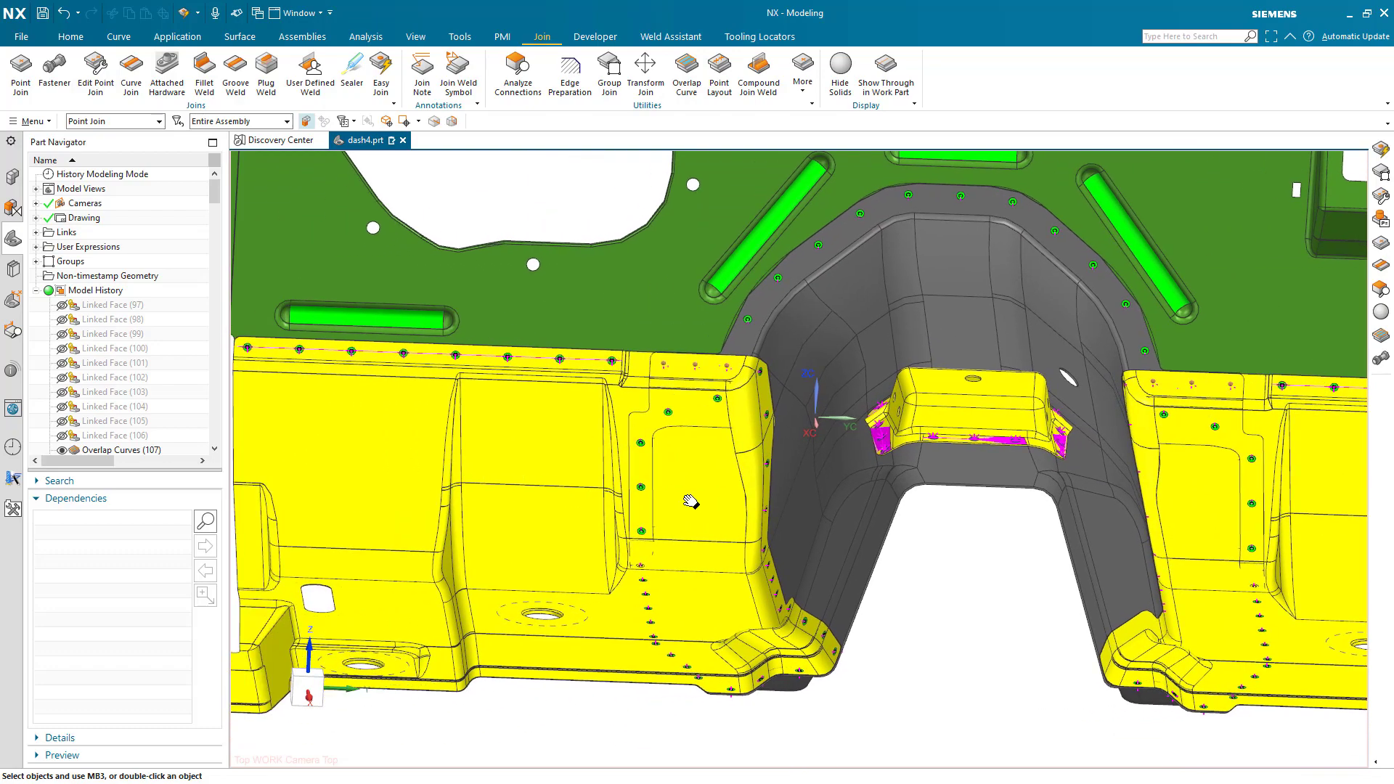
scroll(418, 479, "up", 2)
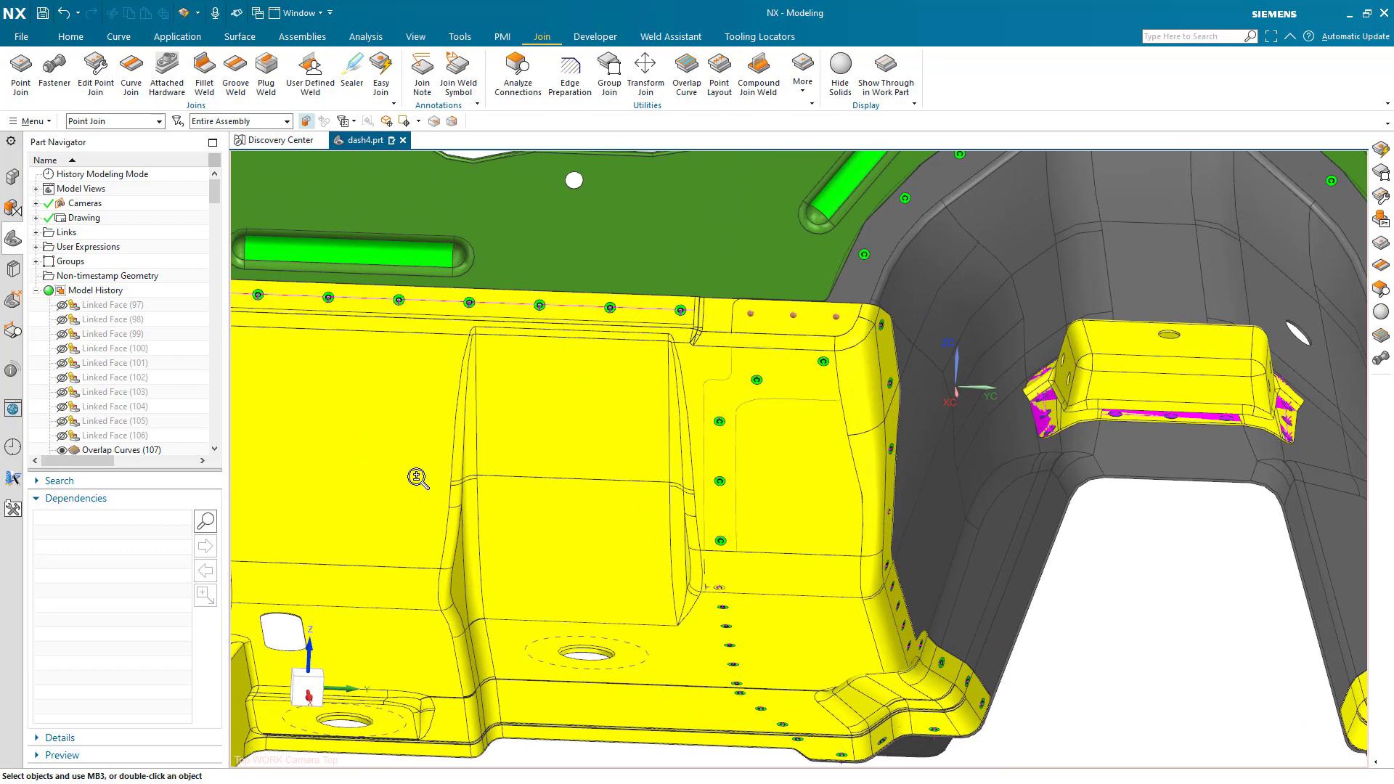
Select the second mechanical clinch from the outer end of the left panel's upper flange and trace its parents to the overlap curves
middle_click_drag(417, 479, 534, 558, "shift")
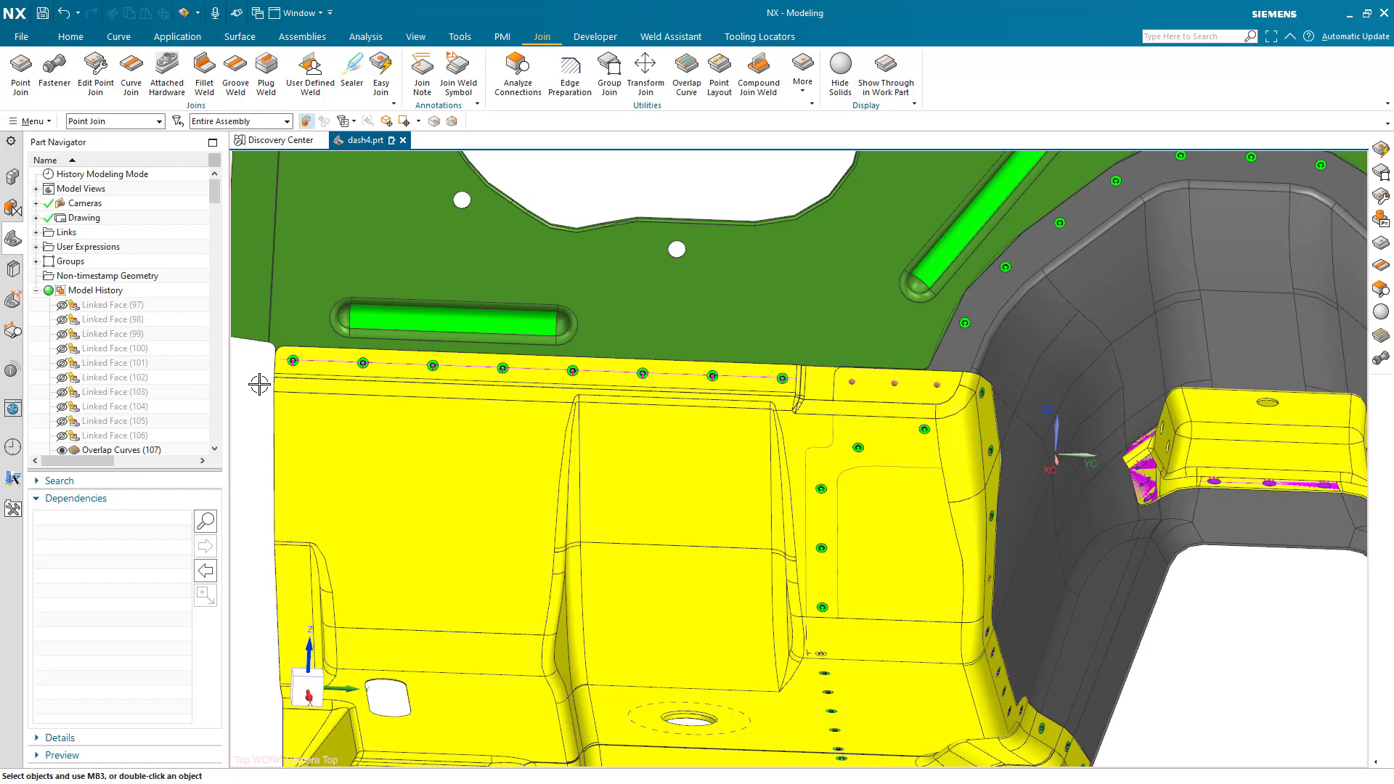
left_click(363, 362)
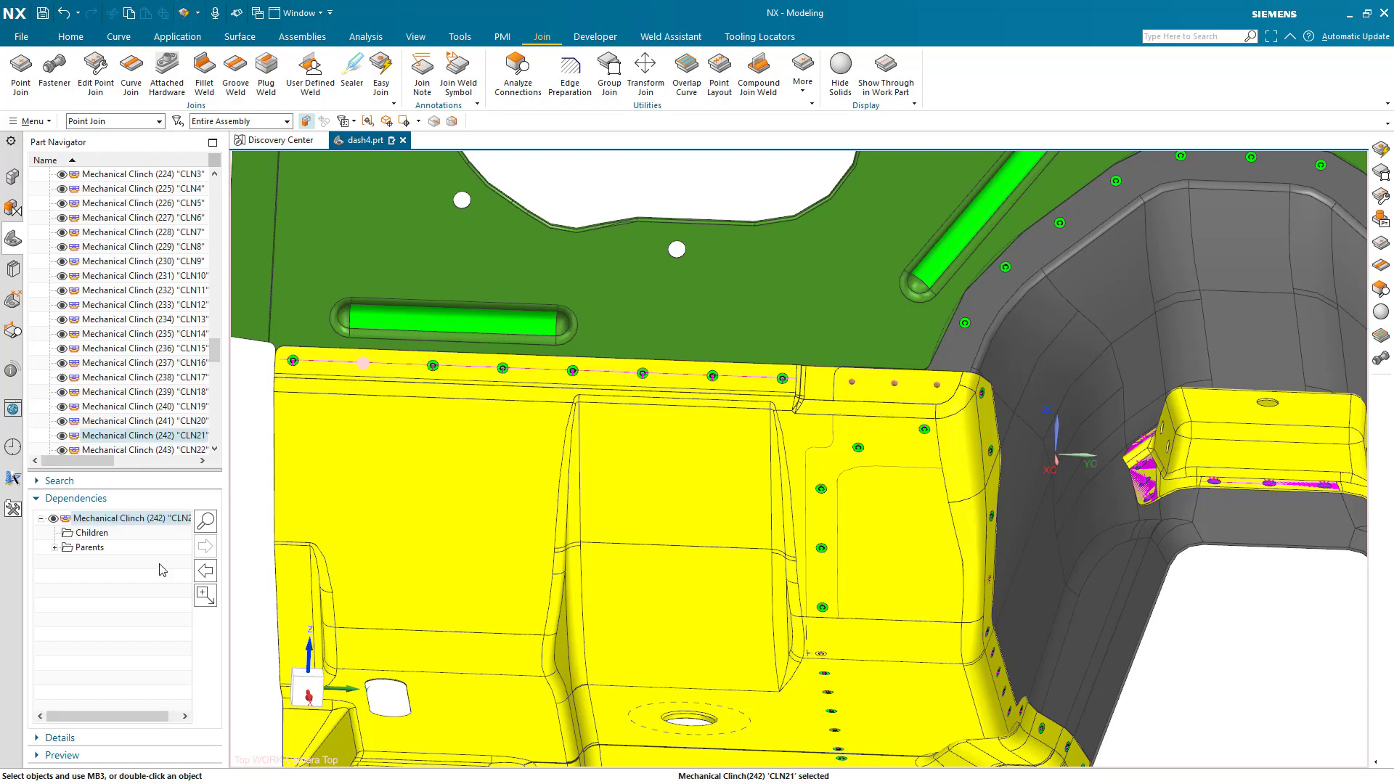
left_click(55, 548)
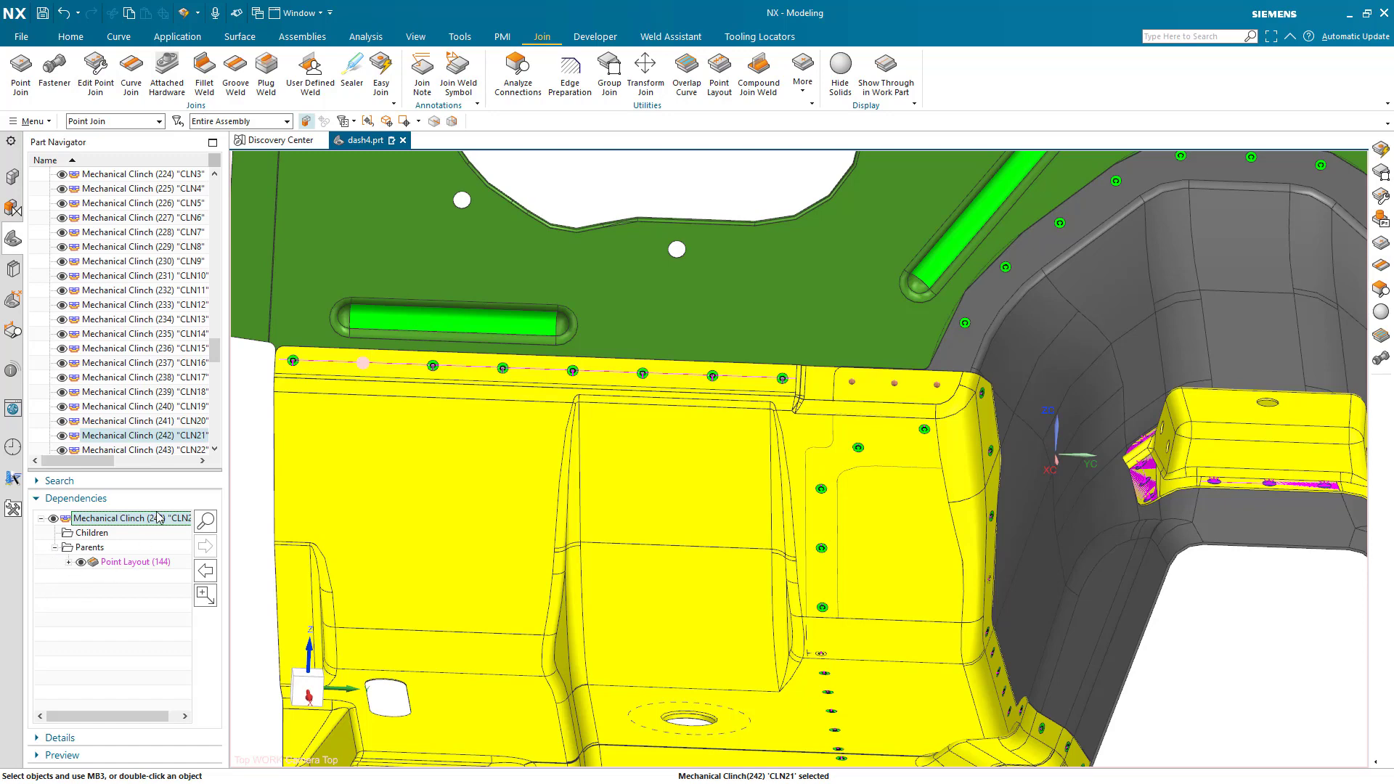
left_click(127, 563)
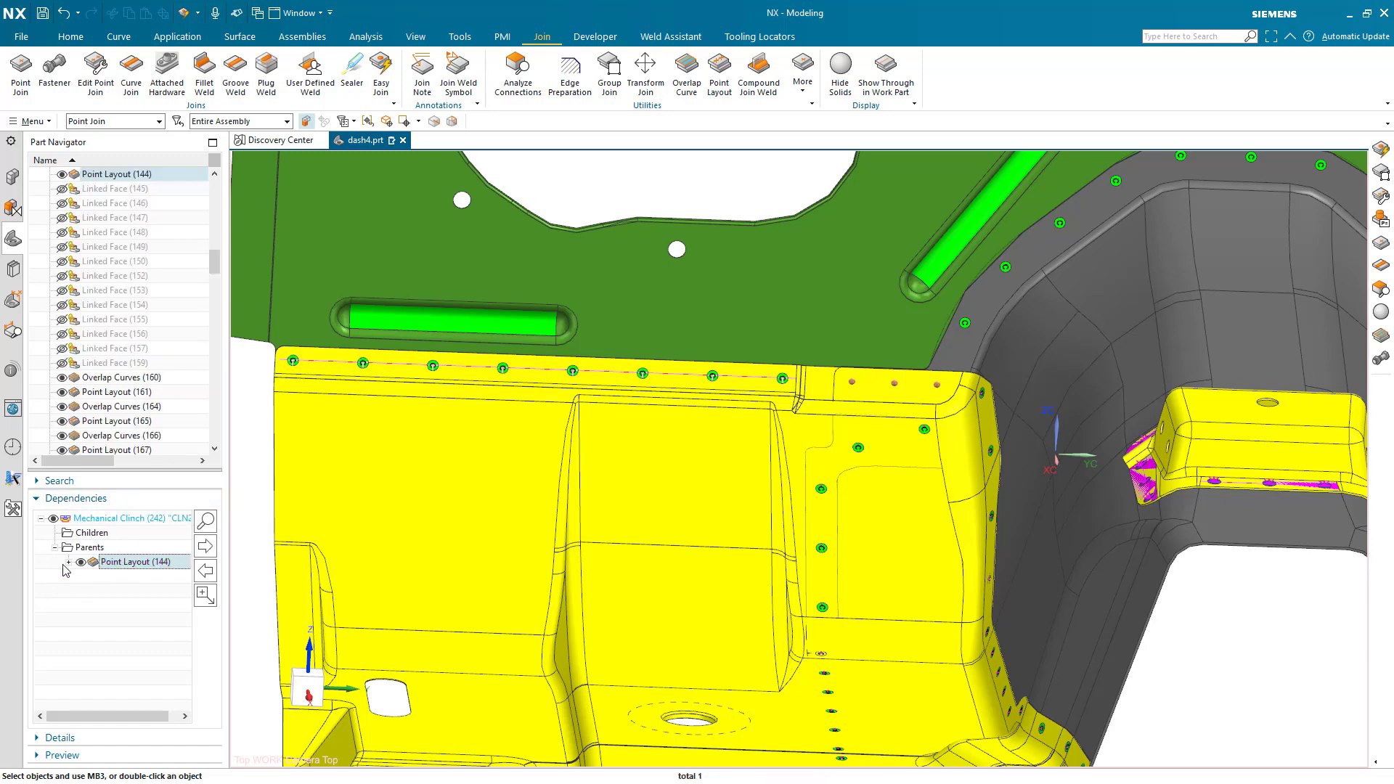
left_click(68, 562)
left_click(137, 577)
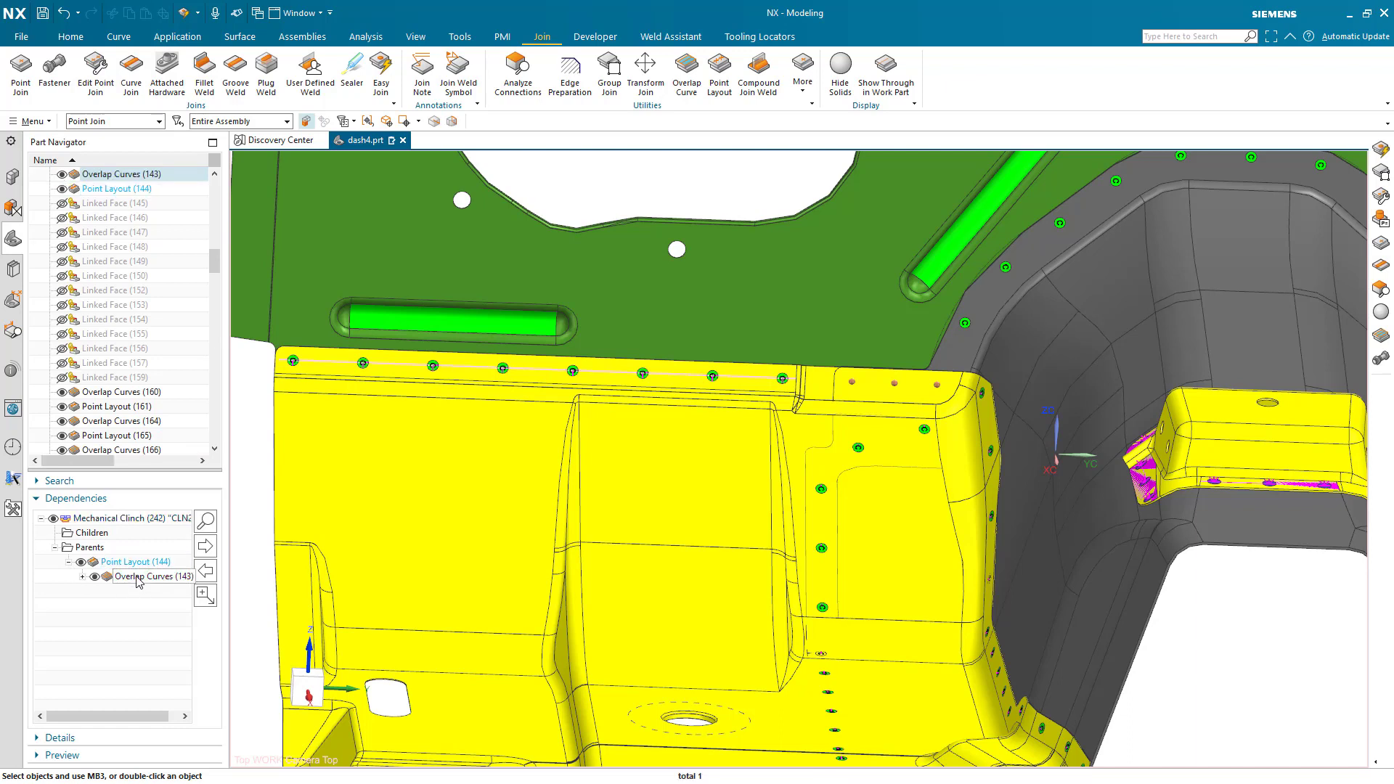
Edit the parent overlap curve to use the Offset from Edge guide method, with the flange's upper edge as the reference
double_click(138, 577)
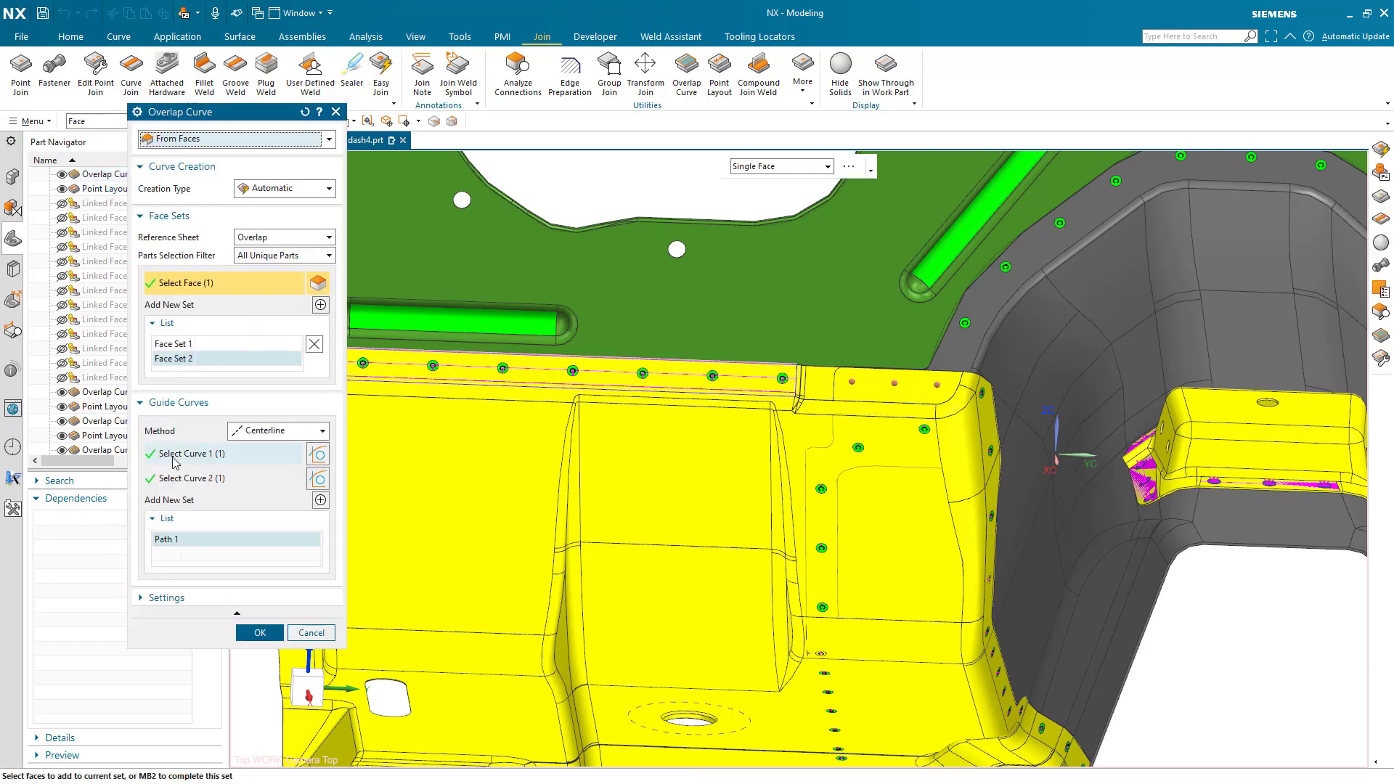
left_click(264, 432)
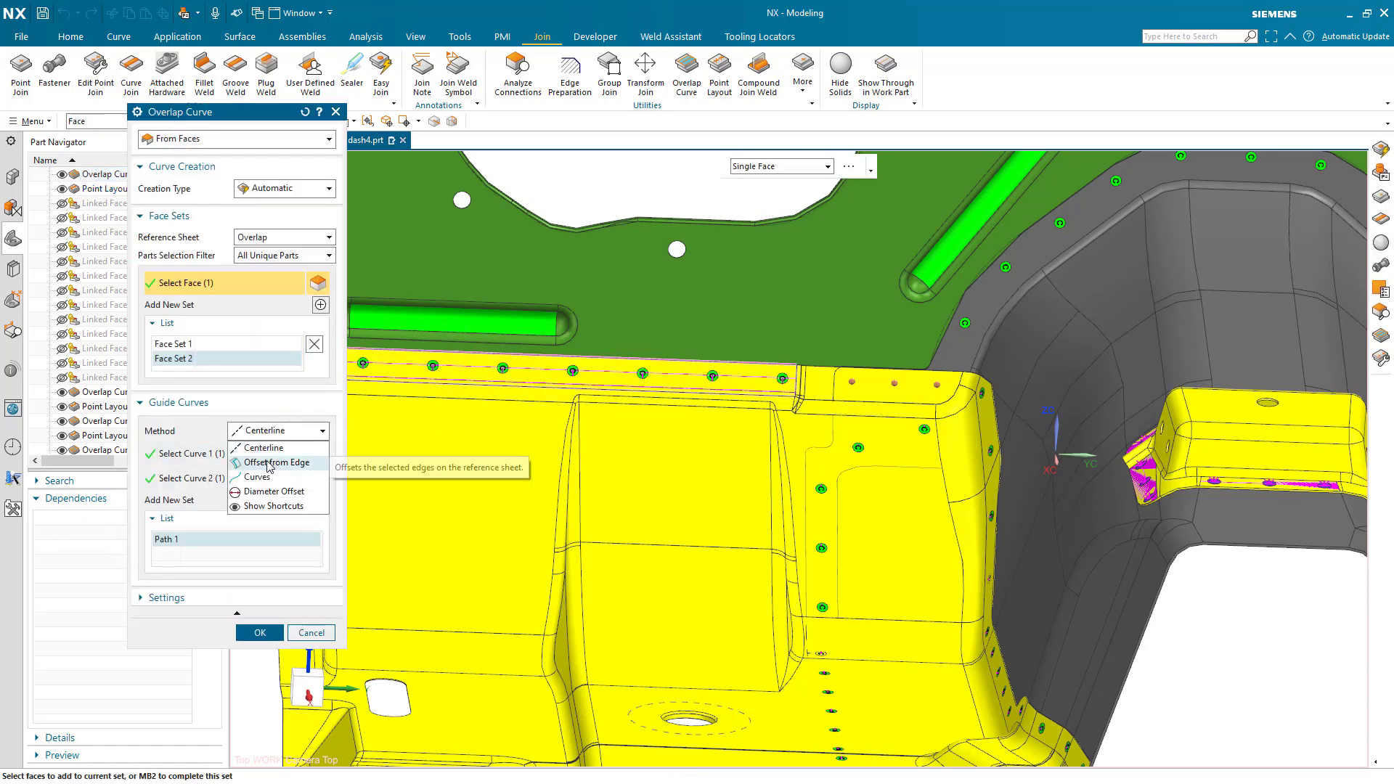
left_click(269, 463)
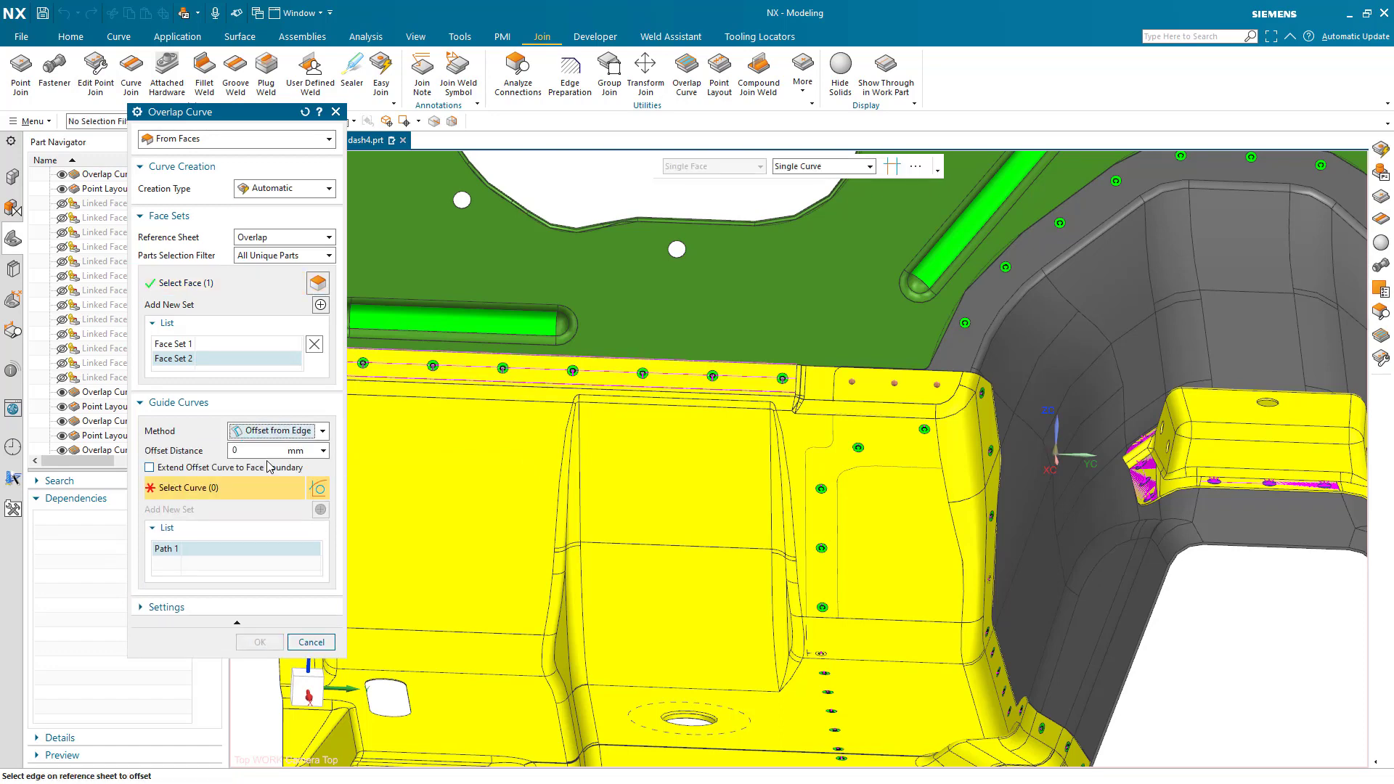
scroll(480, 465, "up", 5)
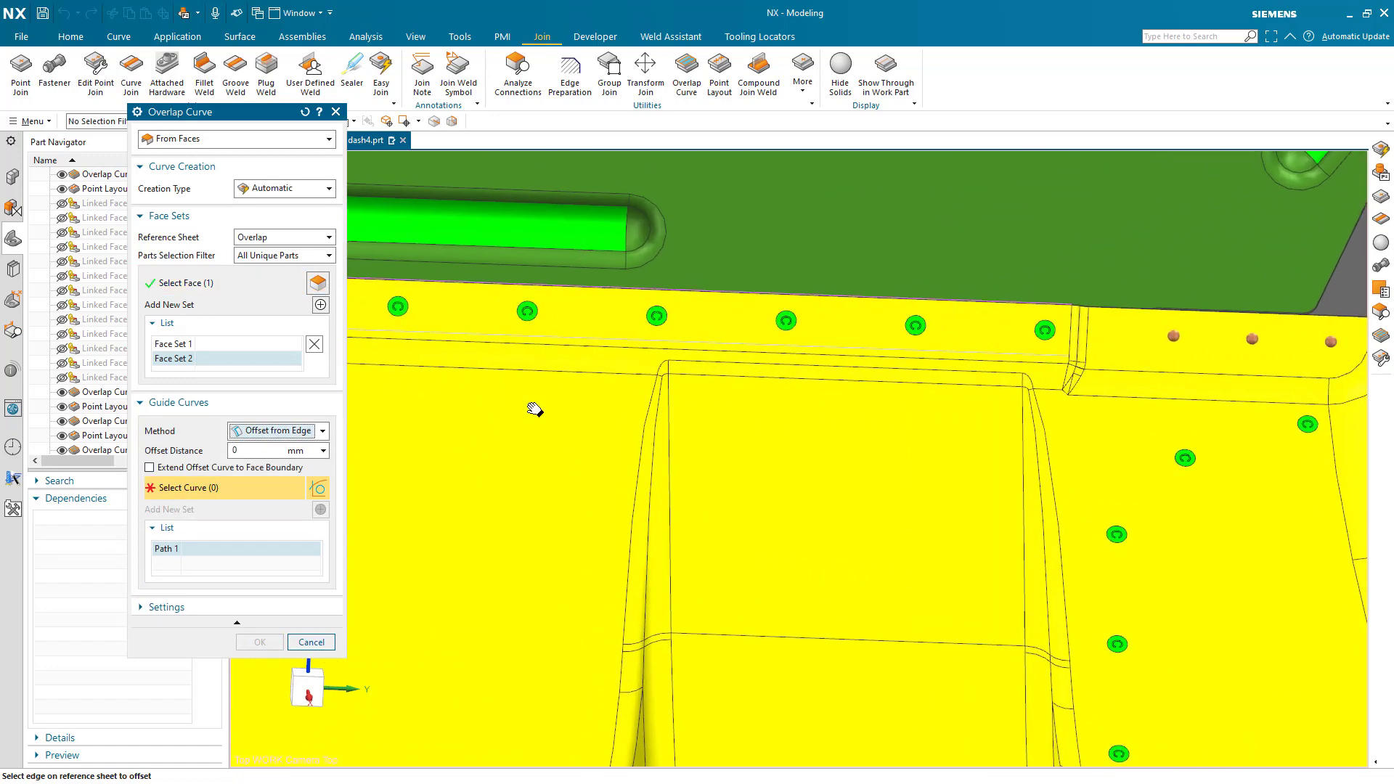
left_click(580, 368)
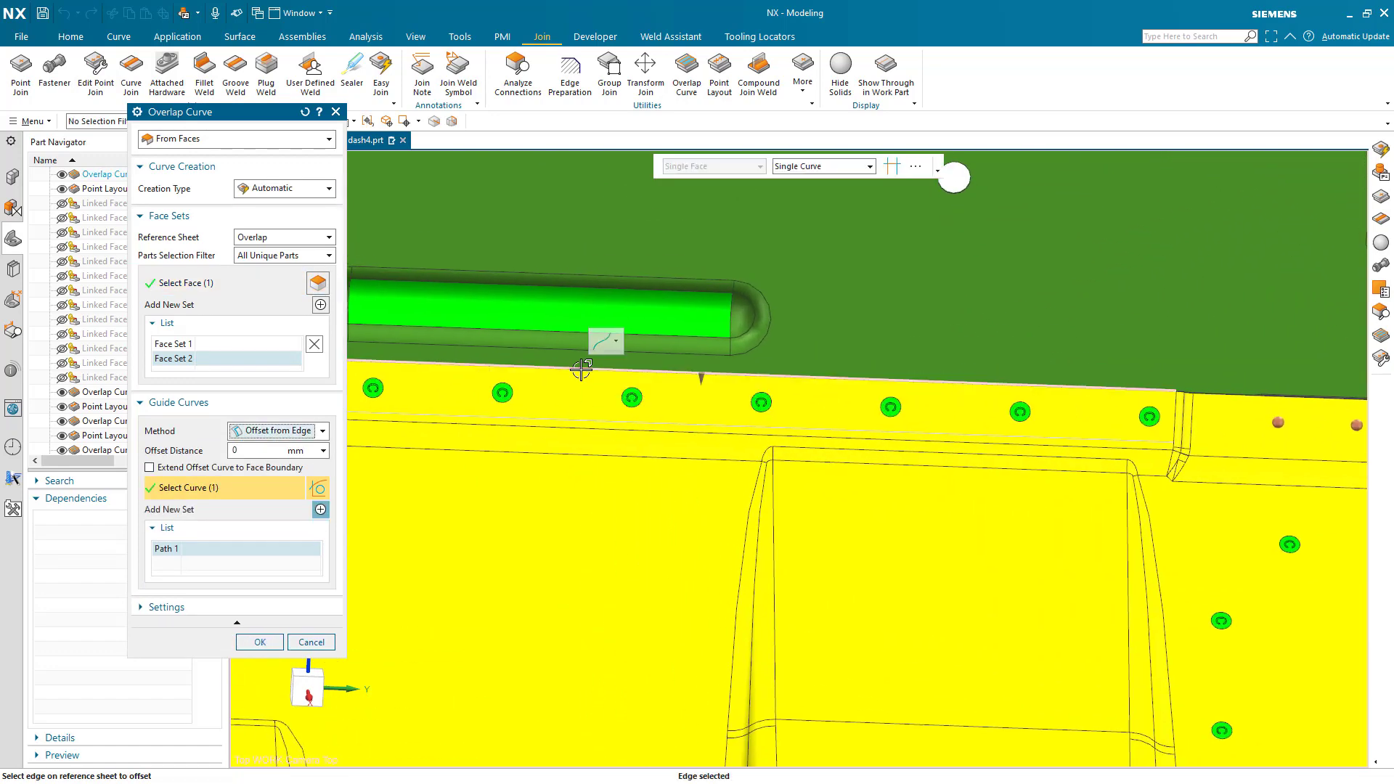
Set the overlap curve's offset distance to 8 mm and apply the edit to update the clinch row
left_click(253, 450)
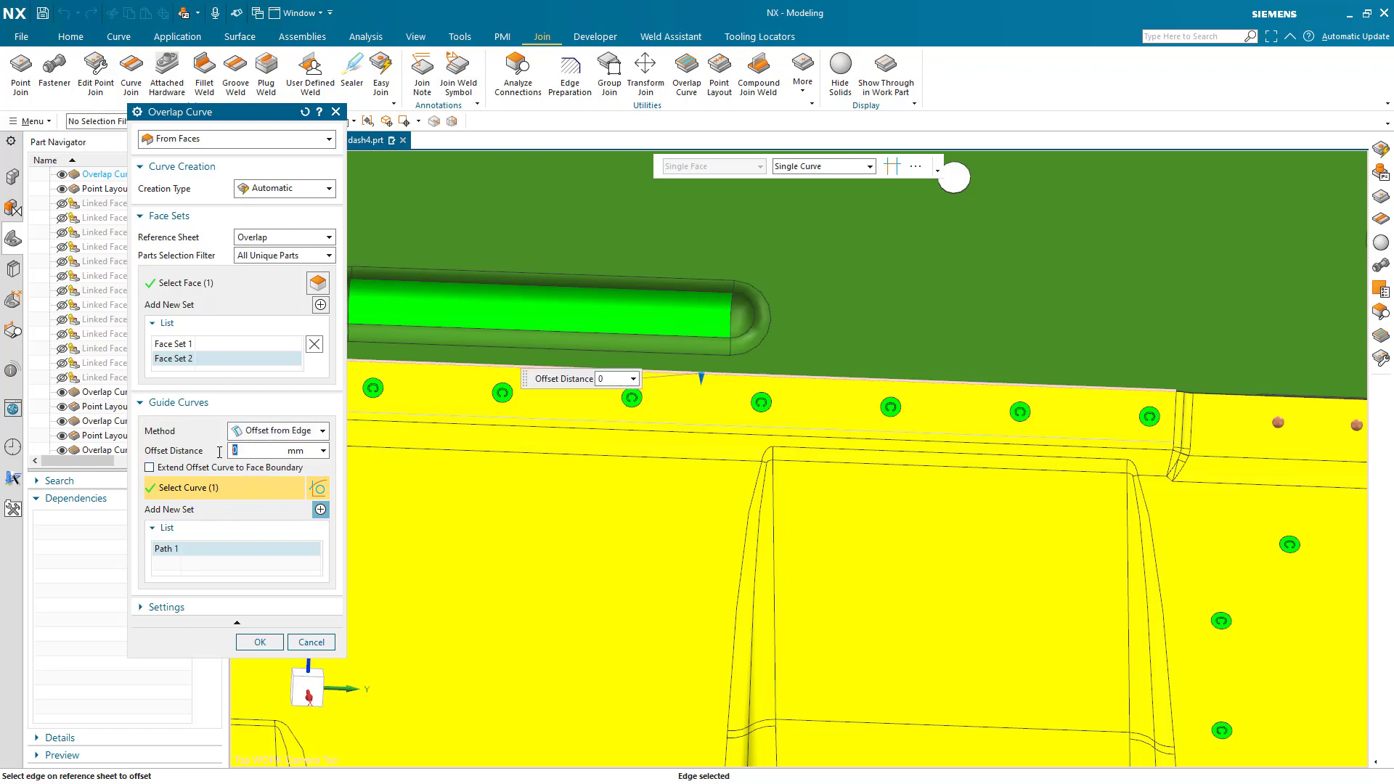
type("8")
key("Return")
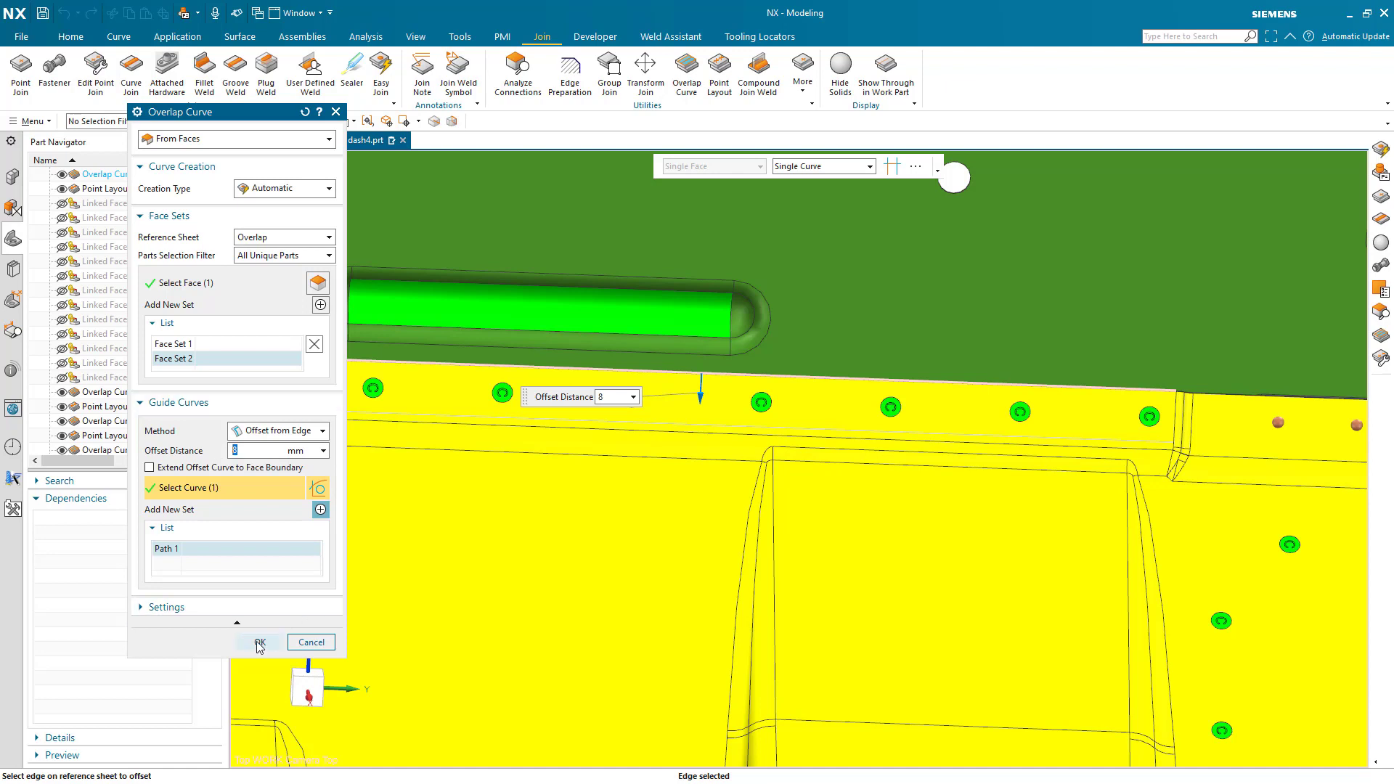
left_click(259, 642)
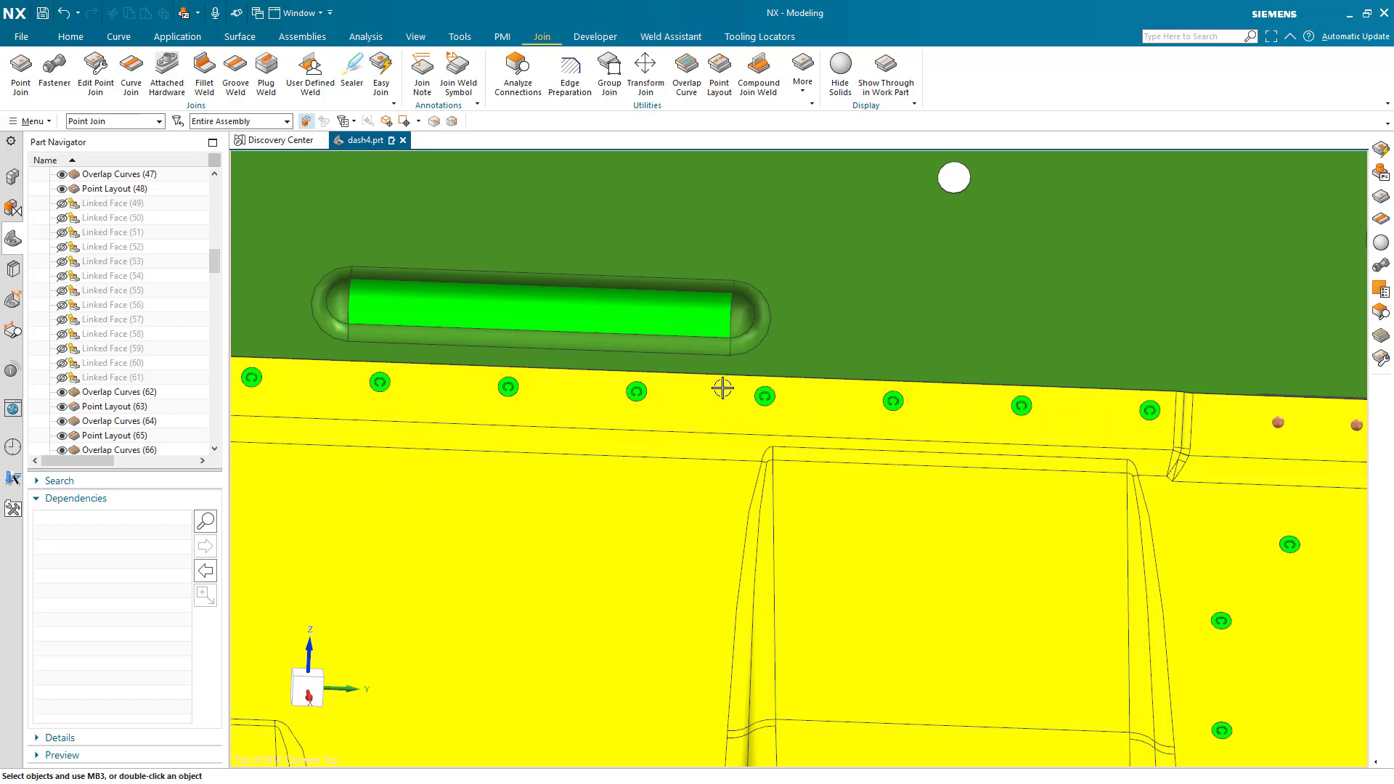
scroll(775, 396, "down", 2)
middle_click_drag(788, 448, 726, 492, "shift")
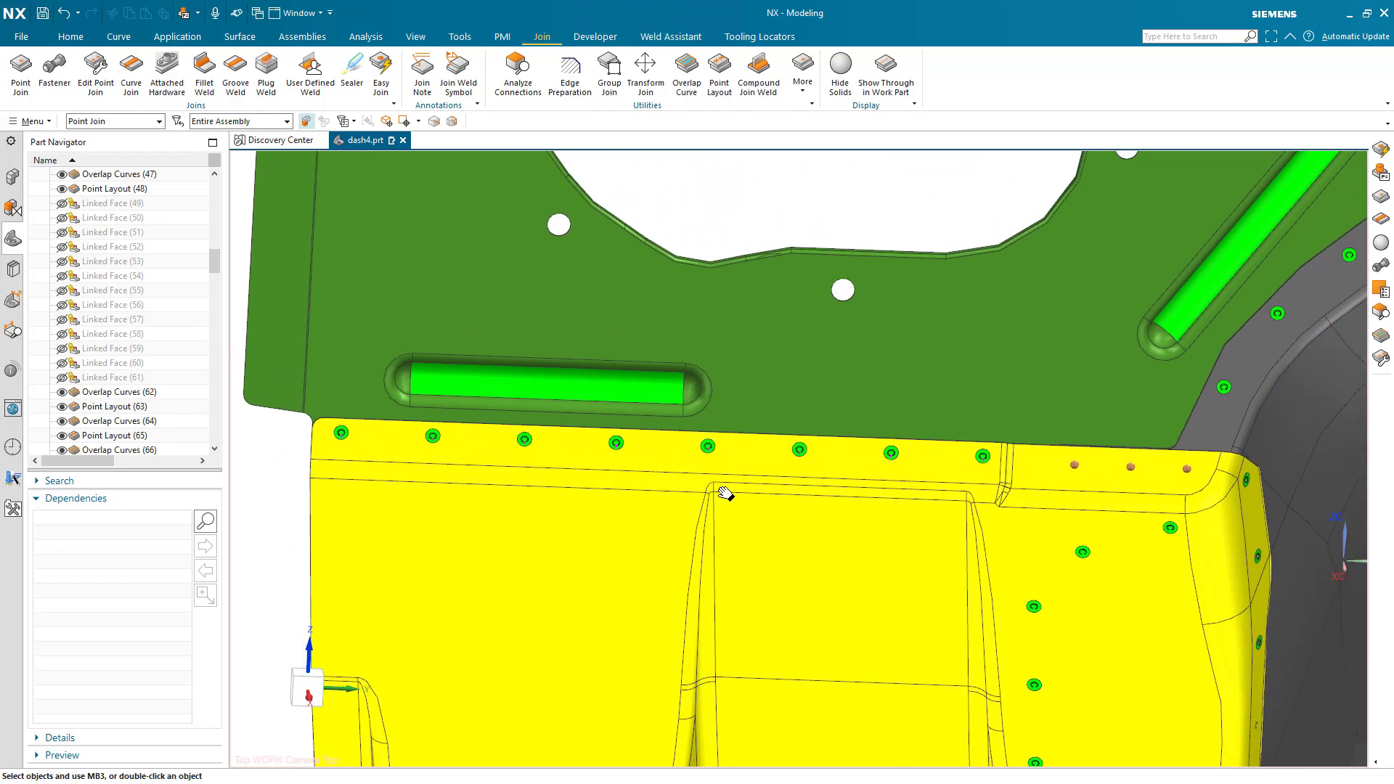